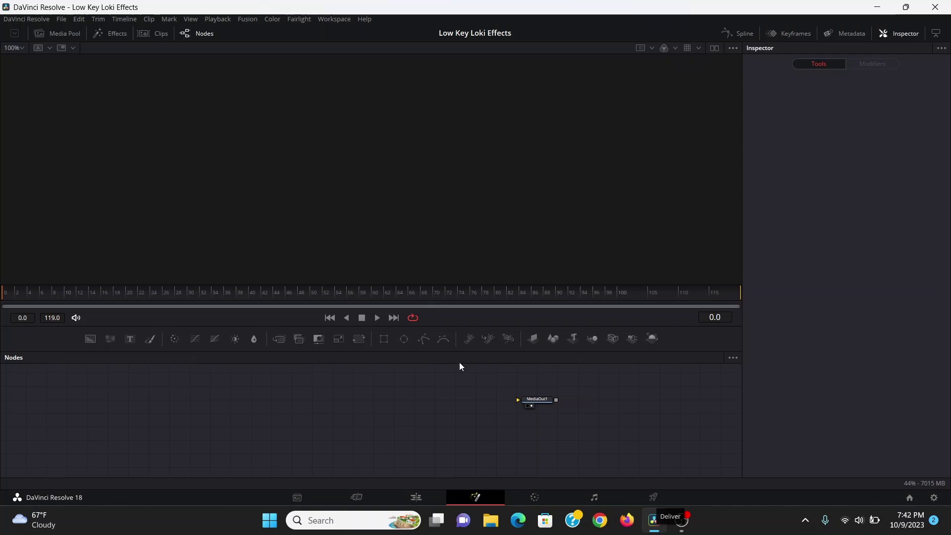
- Add a Background node, connect it to MediaOut1, and set its alpha to 0.0
drag(90, 339, 147, 355)
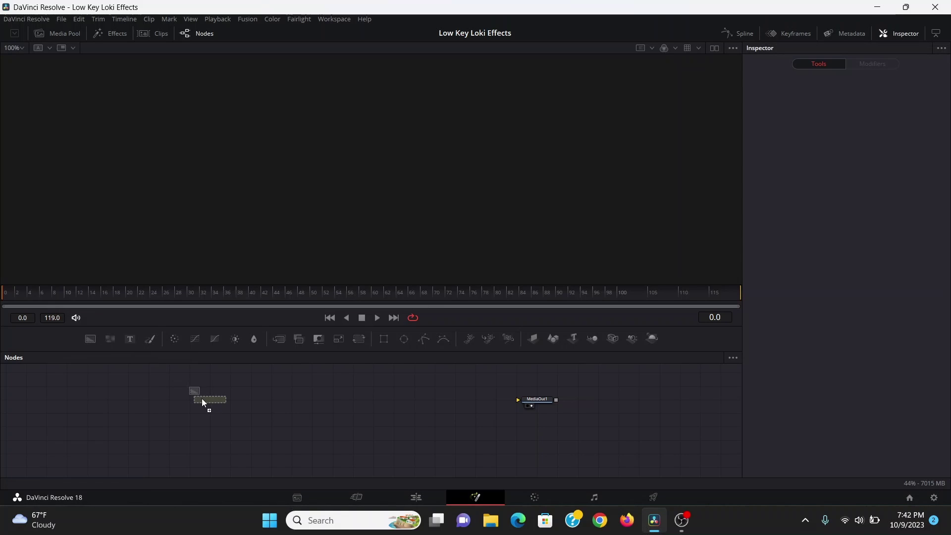
drag(202, 402, 536, 402)
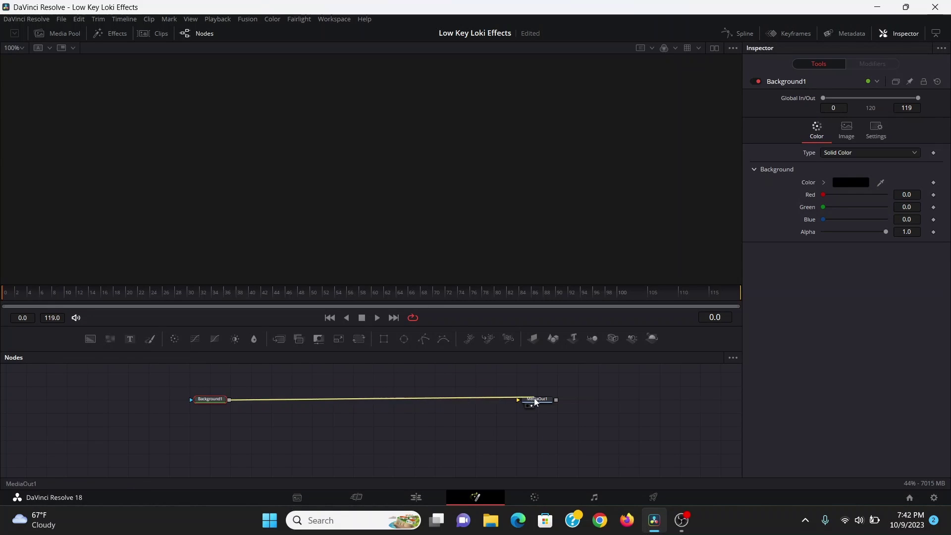
drag(886, 232, 807, 239)
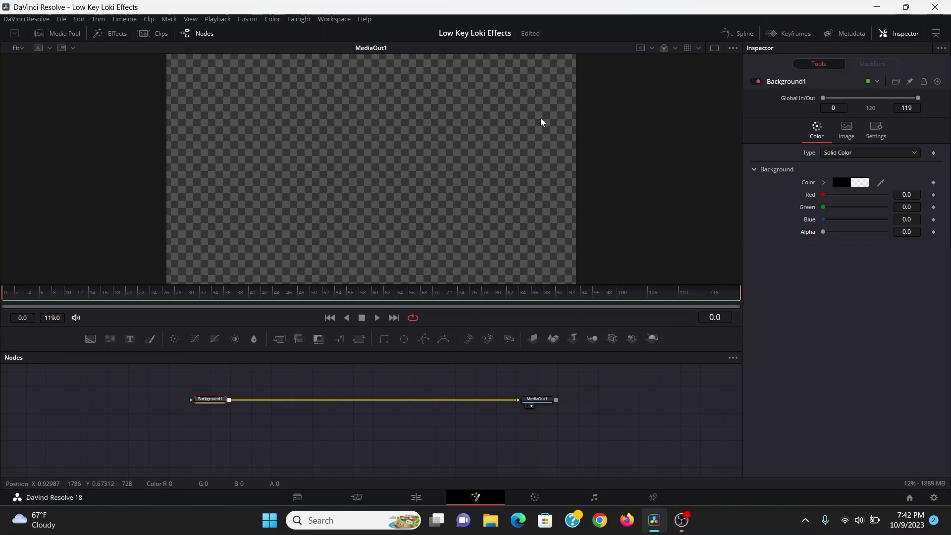
drag(504, 146, 506, 169)
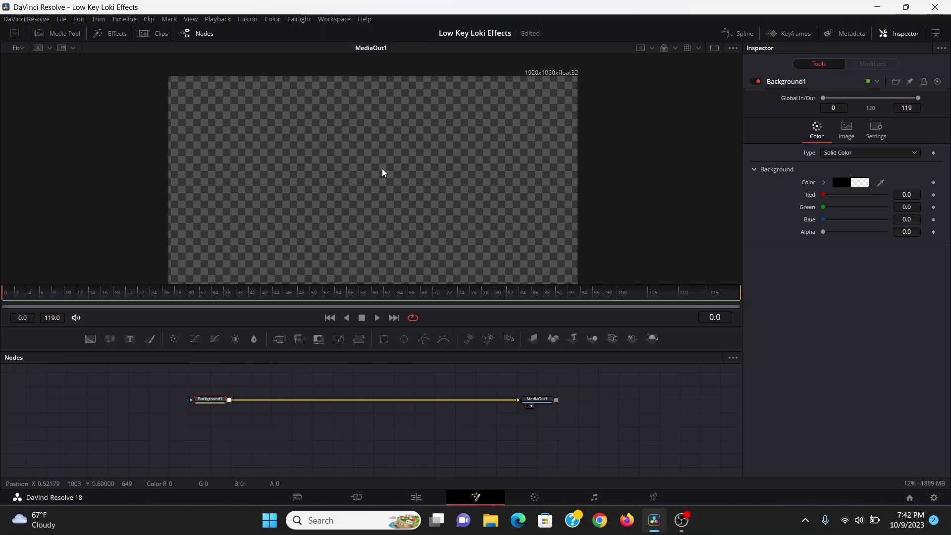
- Bring the DaVinci Resolve logo image from the media pool into the node graph, merged over the transparent background
click(39, 33)
scroll(350, 396, up, 1)
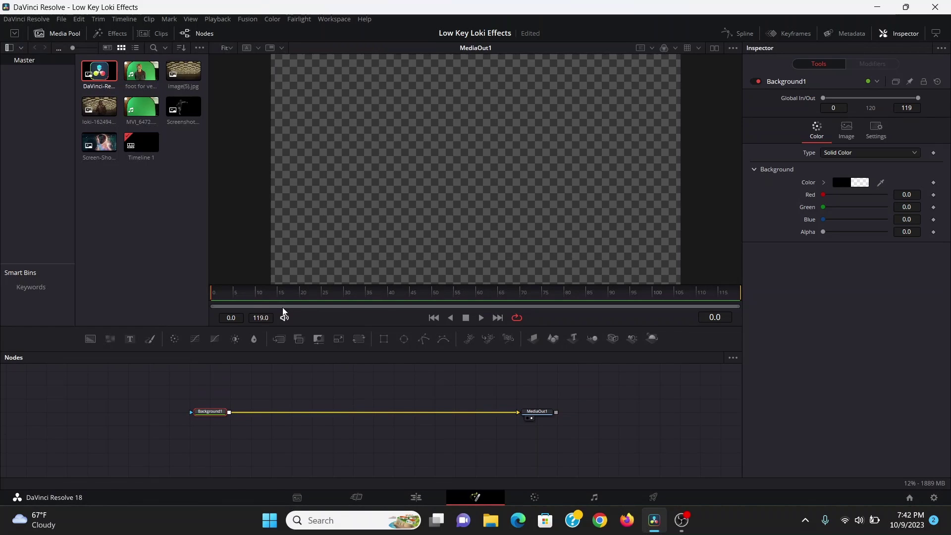
drag(99, 71, 229, 422)
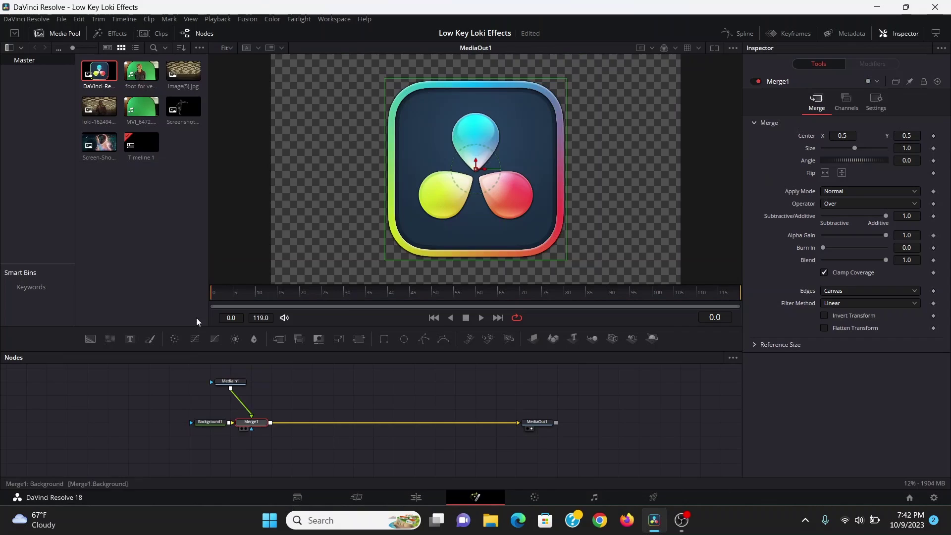
click(56, 33)
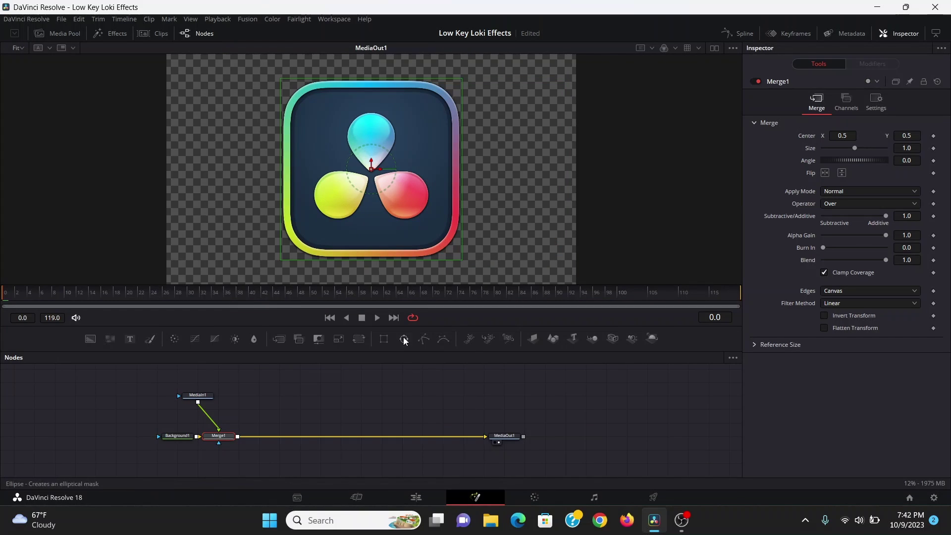
- Add an unconnected Ellipse mask node and link its width to its height with the expression Height
drag(404, 341, 289, 384)
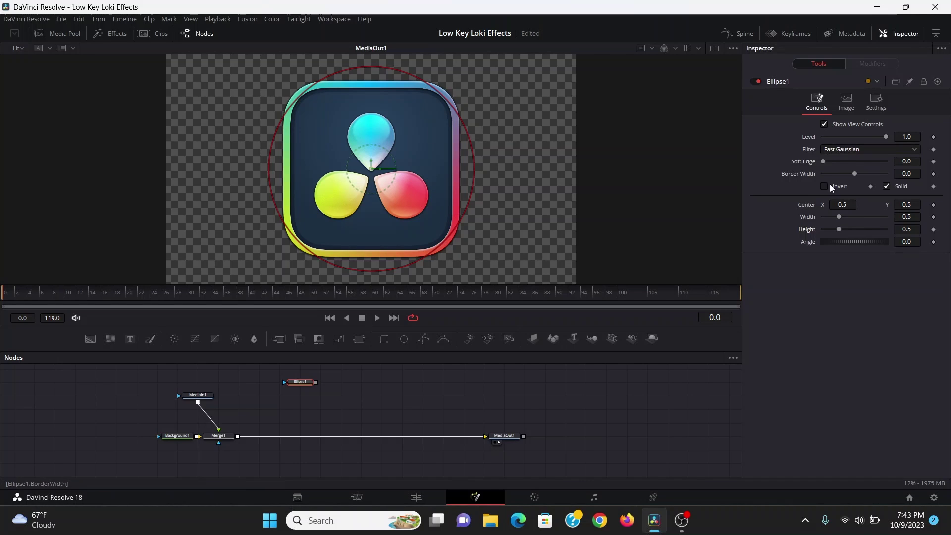
click(903, 216)
key(Return)
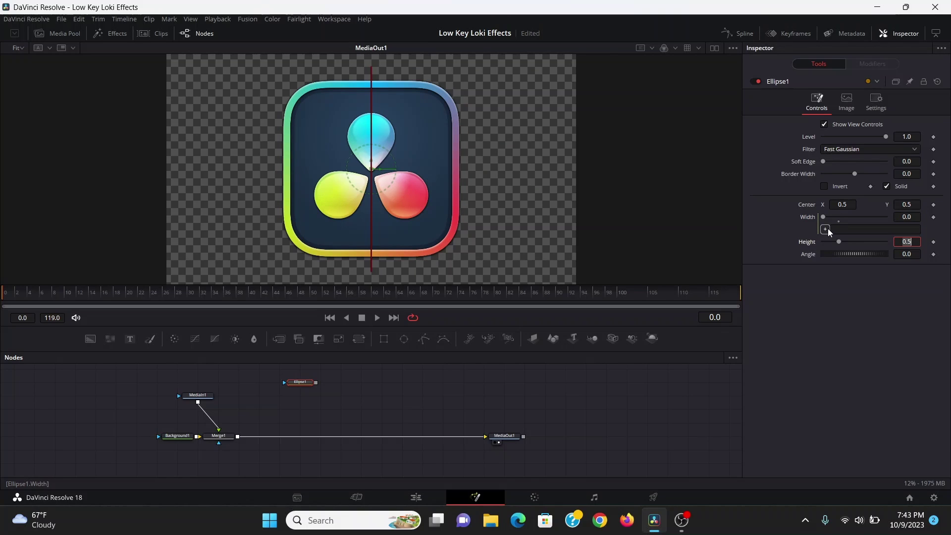
drag(825, 229, 752, 218)
drag(809, 243, 810, 245)
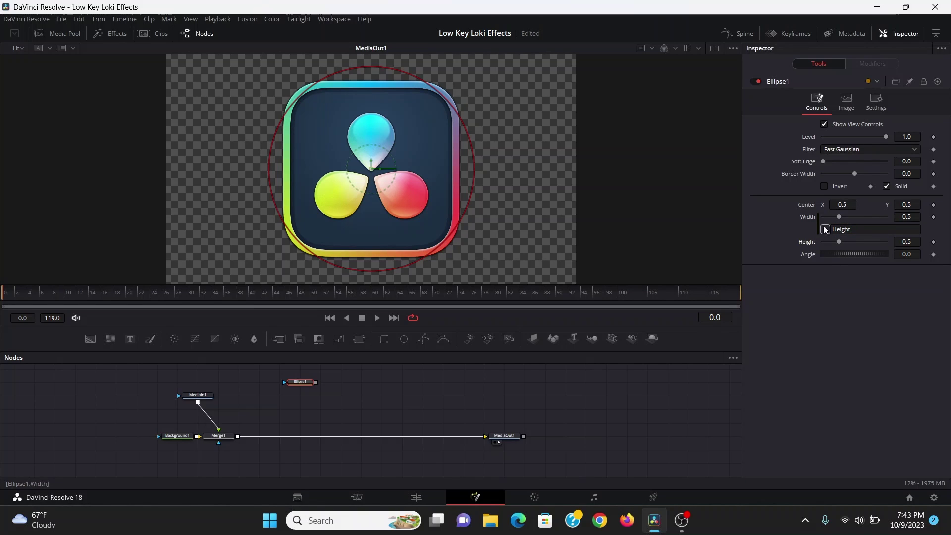
- Animate the ellipse's height with keyframes from 0.0 at frame 3 to a large size near the end, and play the growth
drag(16, 290, 21, 291)
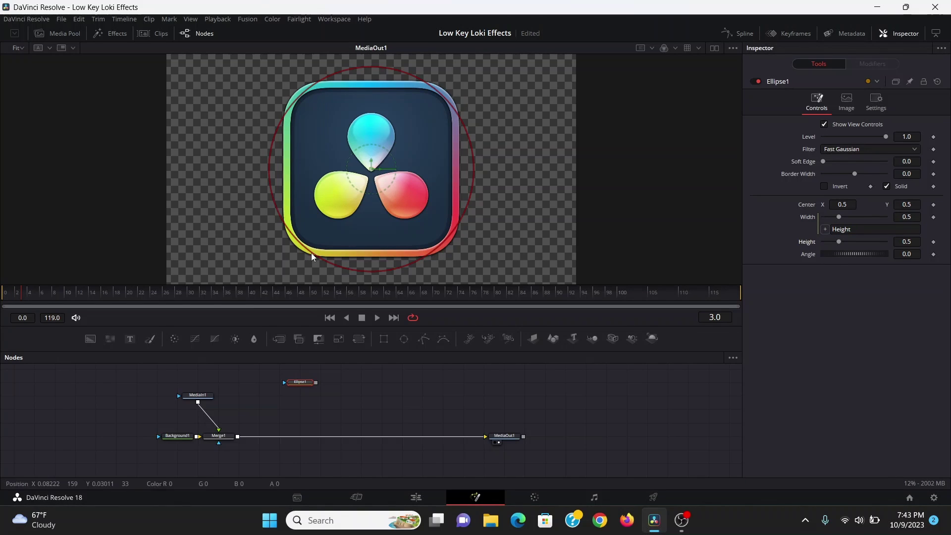
drag(841, 244, 795, 238)
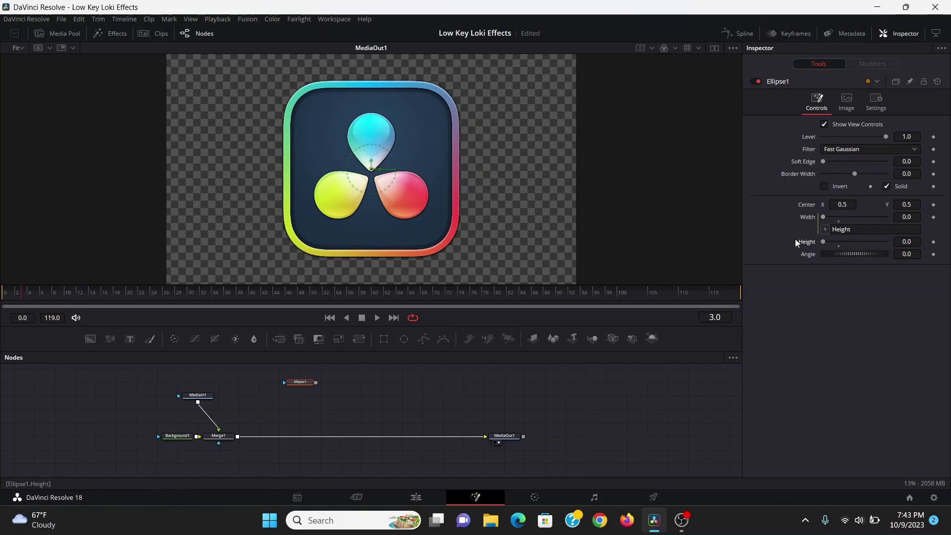
click(933, 242)
click(934, 244)
click(568, 292)
drag(821, 242, 847, 248)
key(space)
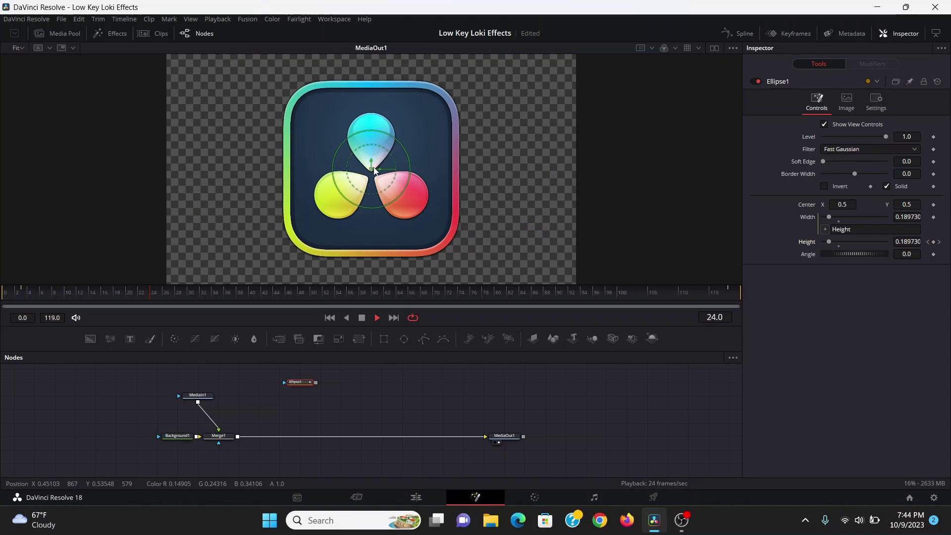
key(space)
- Move the ellipse's center to about X 0.30, Y 0.50, show the ellipse in the viewer, and scrub to frame 38
drag(371, 169, 277, 175)
key(1)
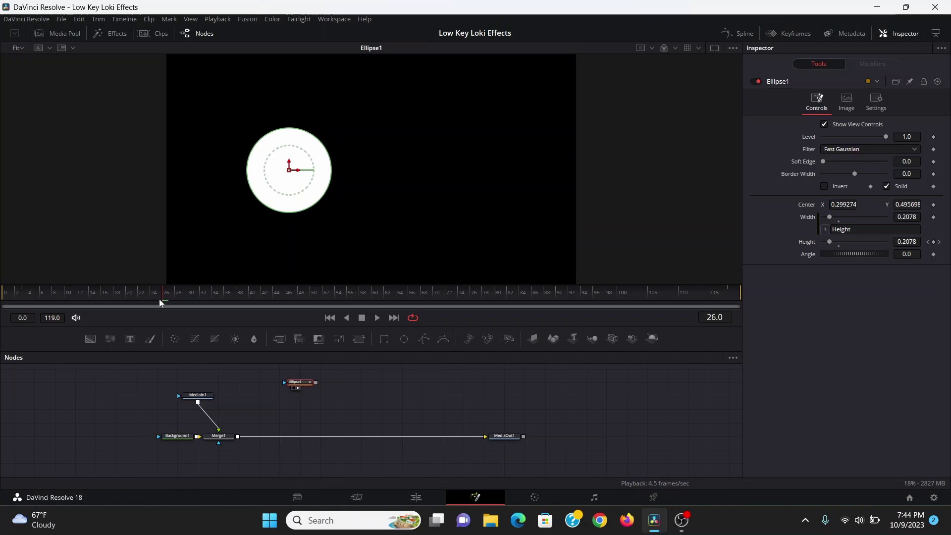
drag(159, 298, 236, 297)
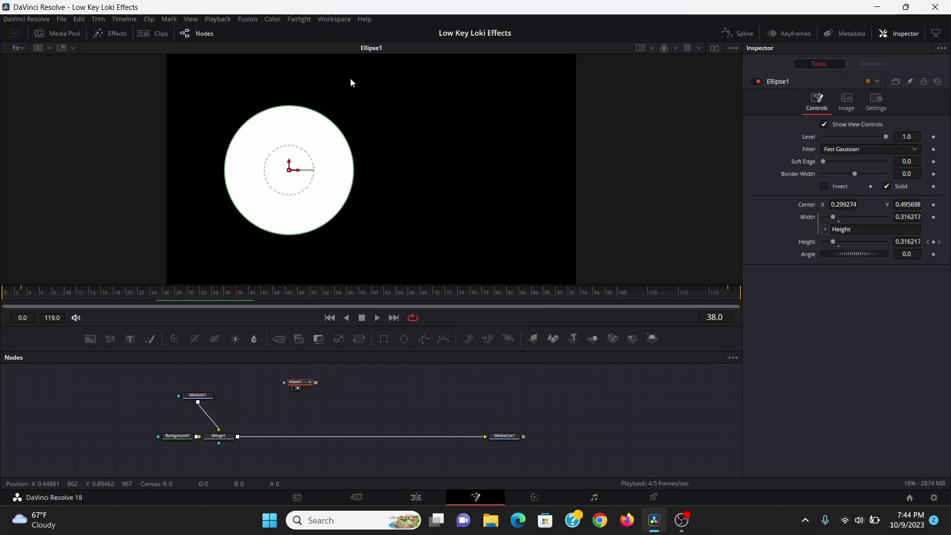
- Add a Displace node after Ellipse1 and feed the ellipse into its main input instead of its effect mask
key(shift+space)
text(dsp)
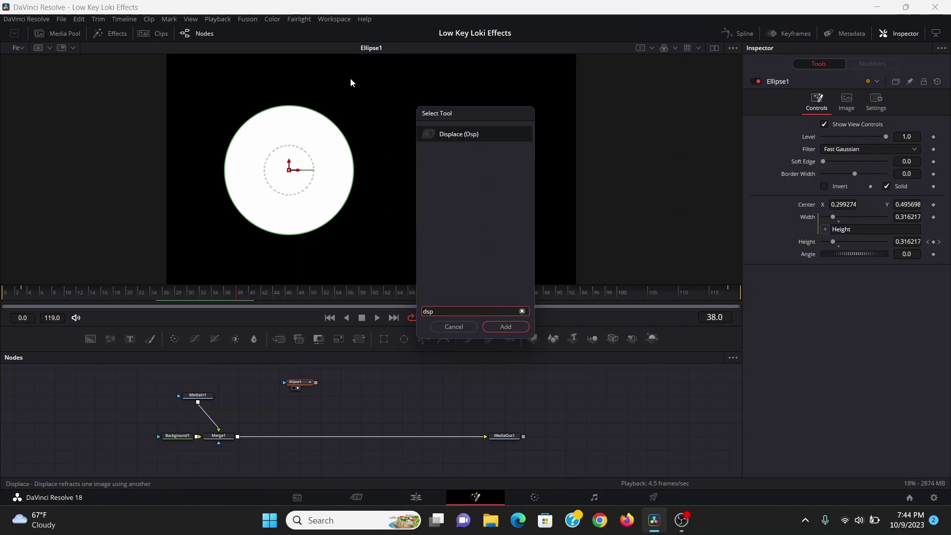
key(Return)
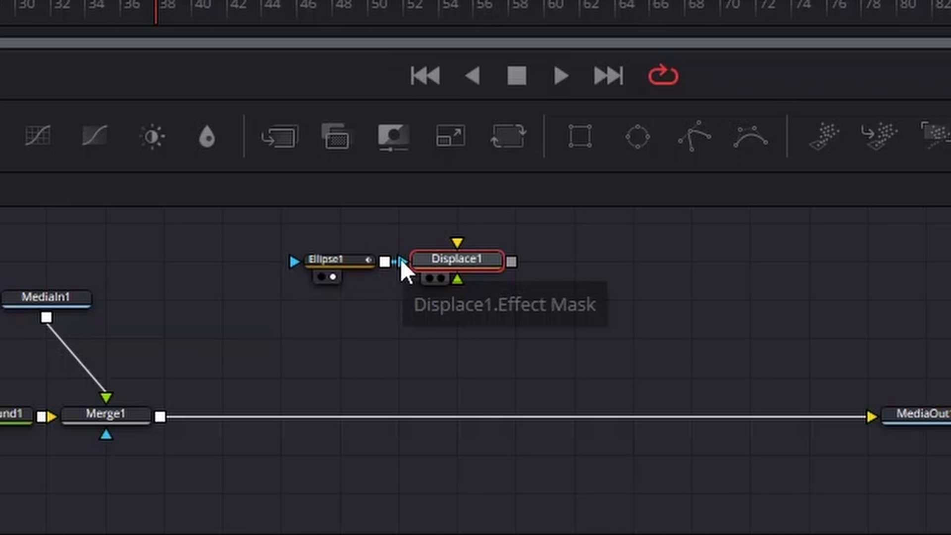
drag(400, 261, 379, 281)
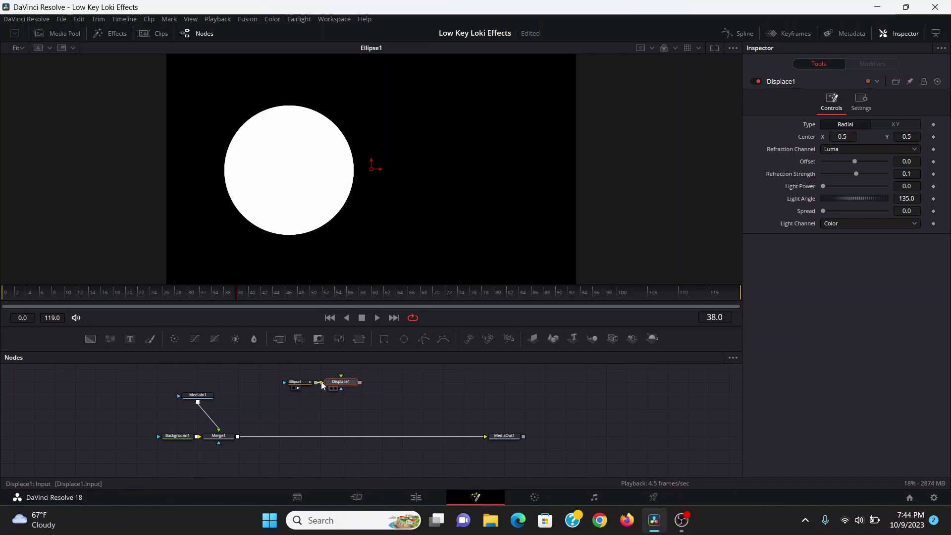
scroll(388, 381, up, 1)
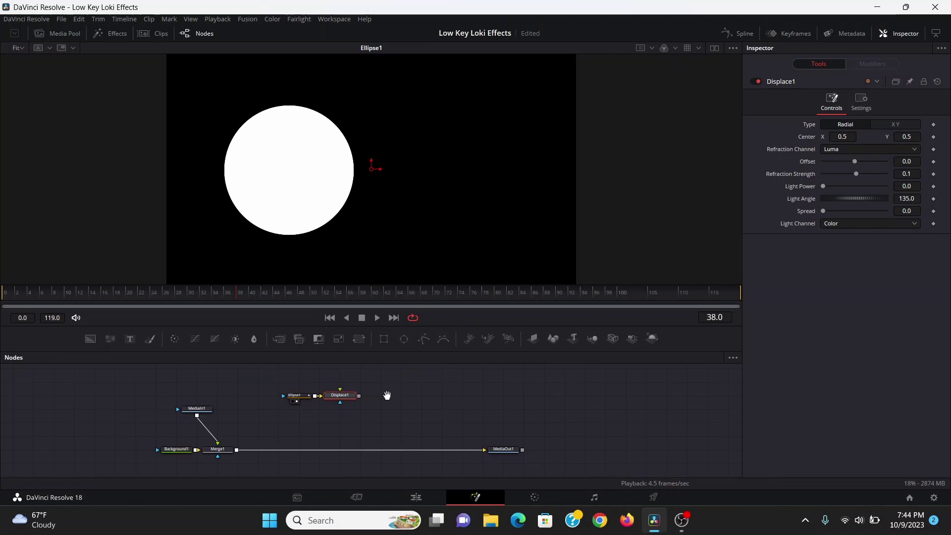
- Add a Fast Noise node as the foreground input of Displace1 and show Displace1 in the viewer
drag(105, 339, 355, 395)
click(347, 396)
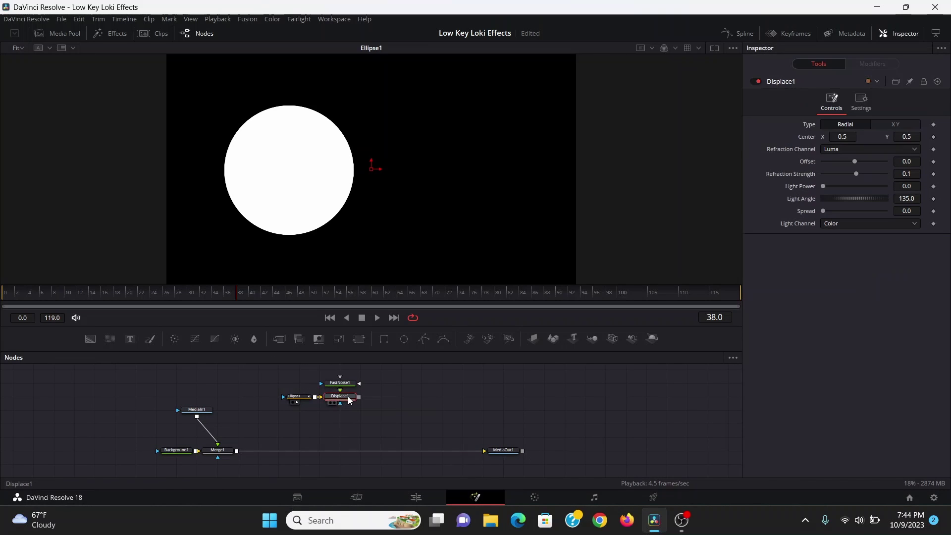
key(1)
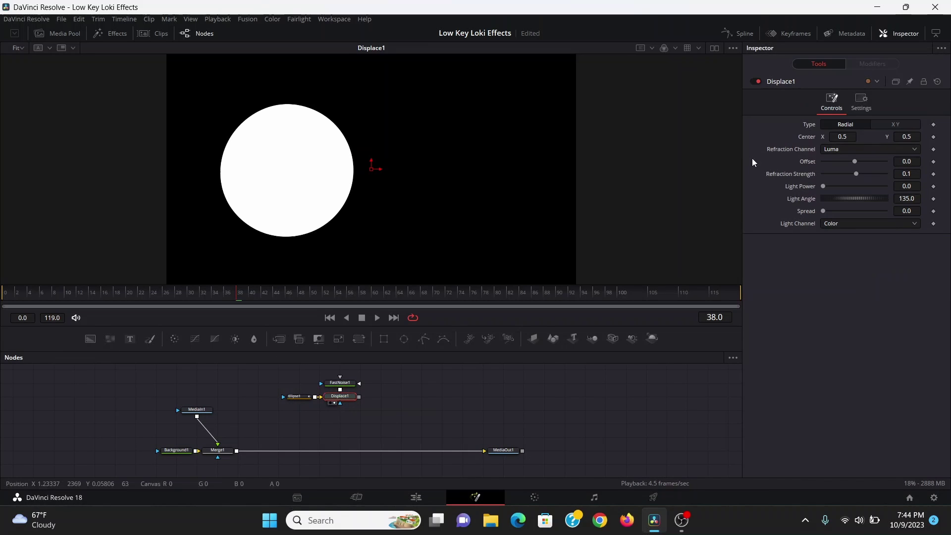
- Set Displace1 to XY type with X and Y offsets of -0.5, X refraction 0.017 and Y refraction 0.019
click(895, 127)
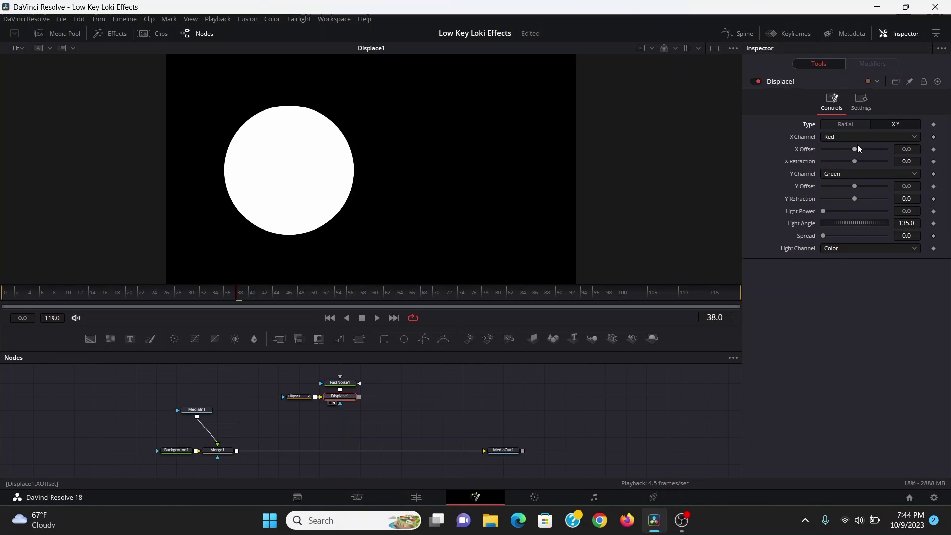
drag(854, 186, 792, 188)
drag(855, 162, 860, 163)
drag(855, 197, 860, 197)
- Roughen the circle's edge by setting FastNoise1 to detail 10.0, scale 9.76 and contrast 2.27, and check it at frame 33
click(340, 382)
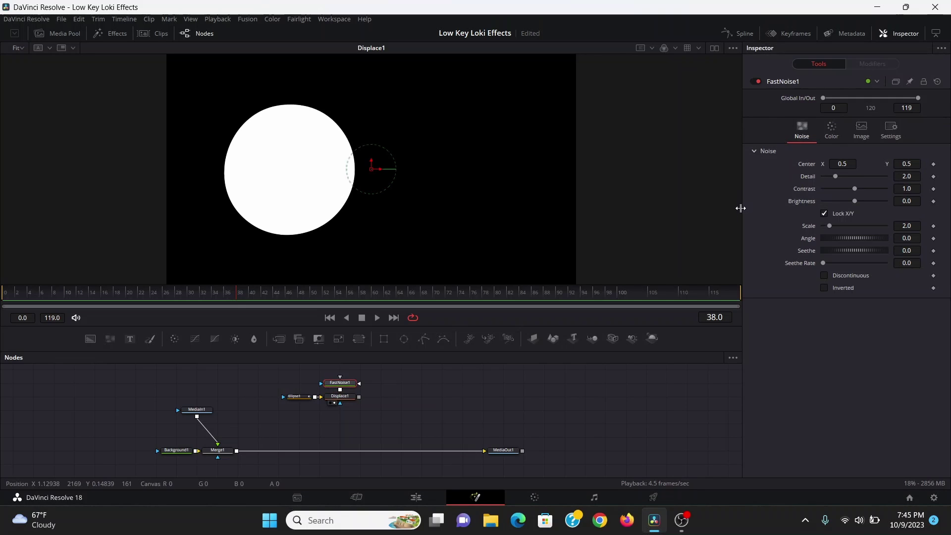
drag(833, 177, 912, 173)
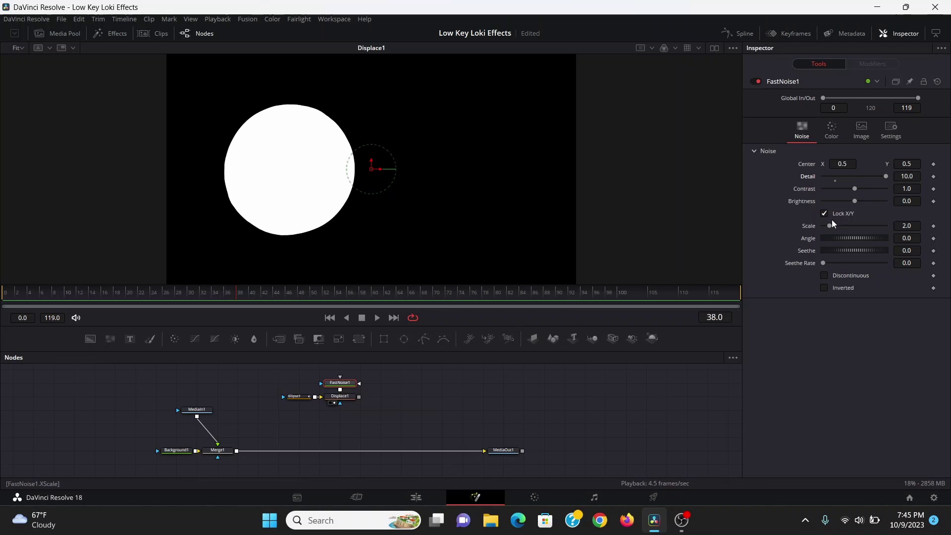
drag(831, 225, 854, 225)
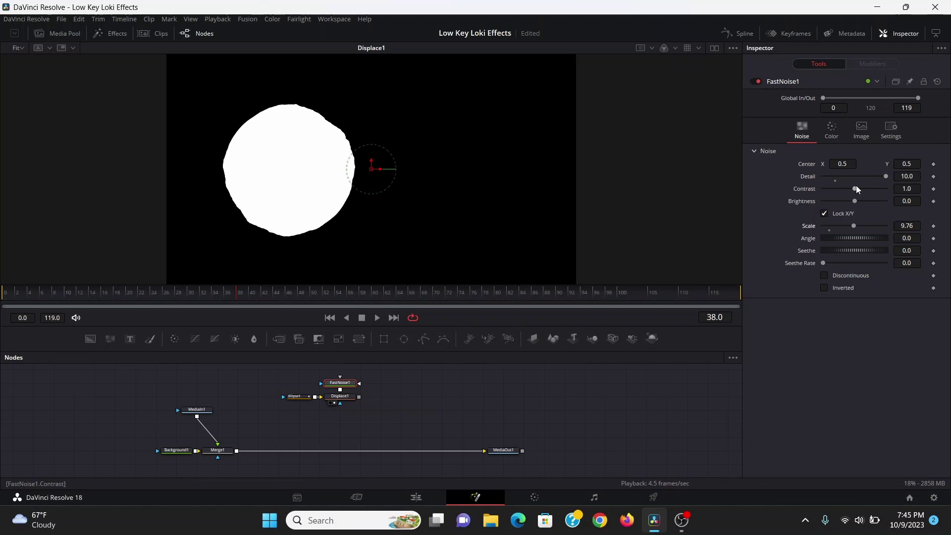
drag(856, 185, 865, 187)
drag(236, 295, 207, 299)
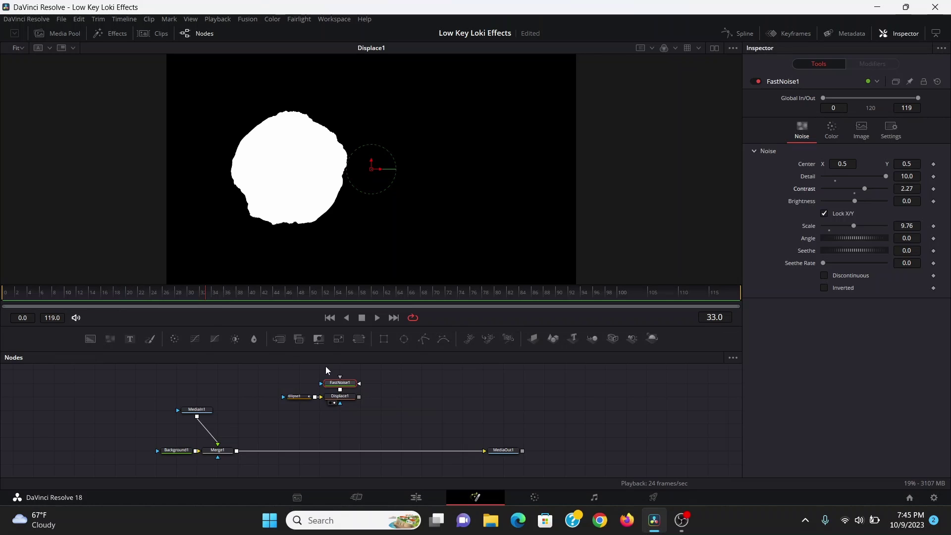
- Insert a Brightness Contrast node after Merge1 and show it in the viewer
click(230, 455)
key(1)
key(shift+space)
text(dsp)
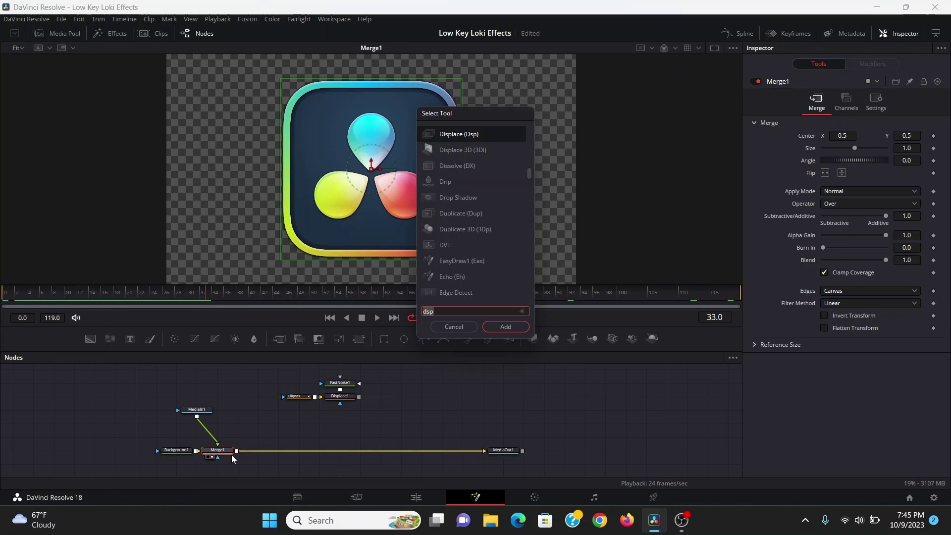
key(BackSpace)
key(BackSpace)
key(BackSpace)
text(bc)
key(Return)
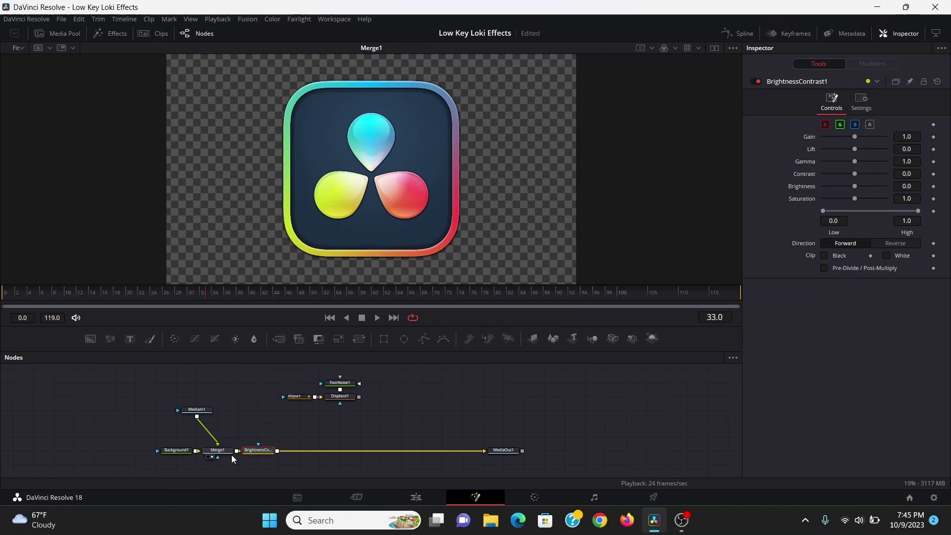
key(1)
- Enable inverted mask and multiply by mask on BrightnessContrast1, connect Displace1 as its effect mask, and play the result
click(861, 101)
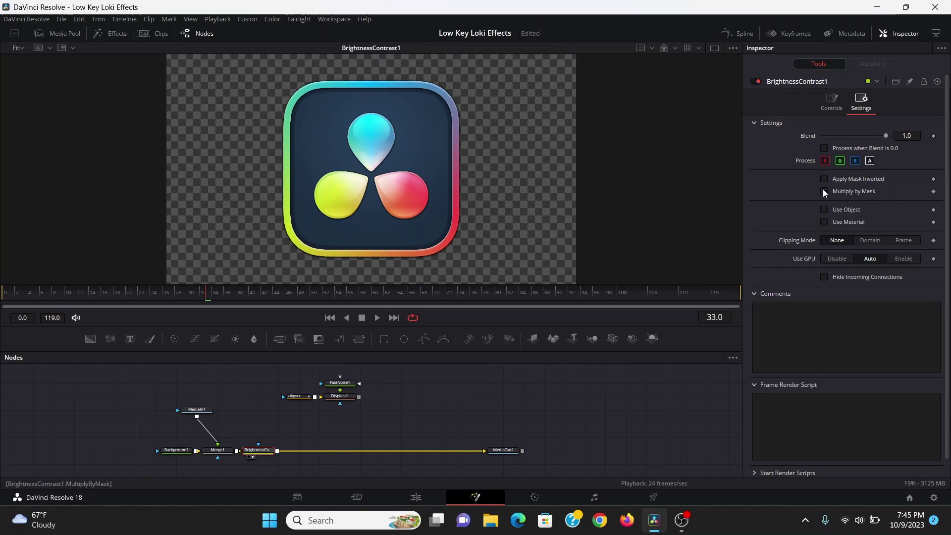
click(824, 179)
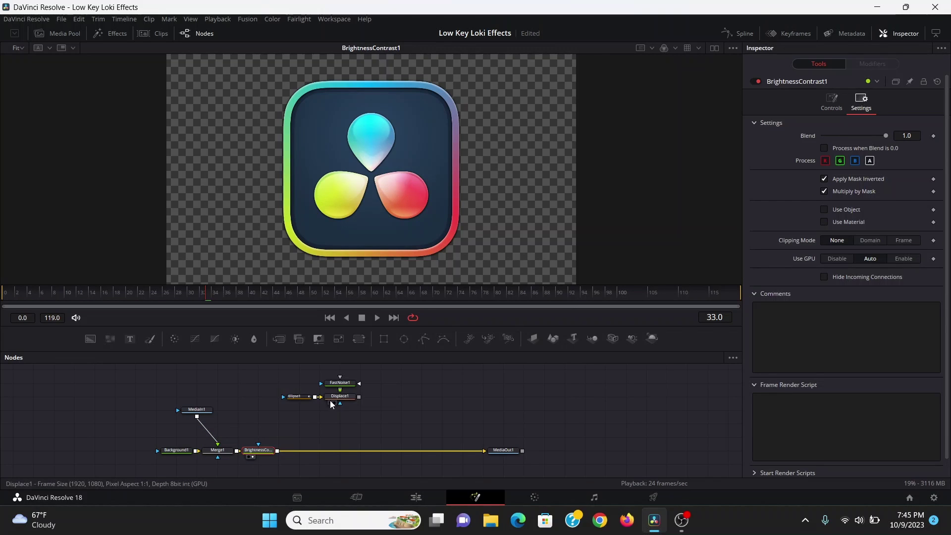
drag(358, 396, 271, 449)
key(space)
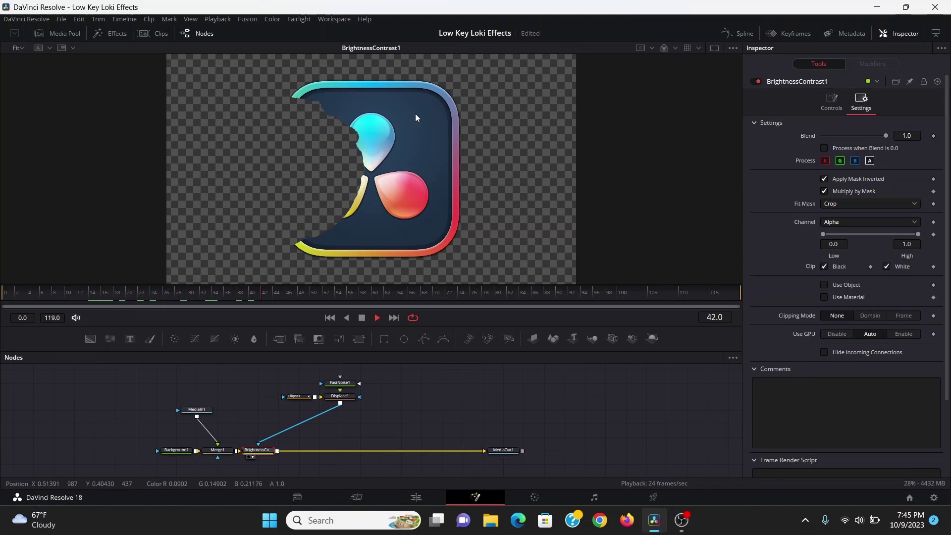
key(space)
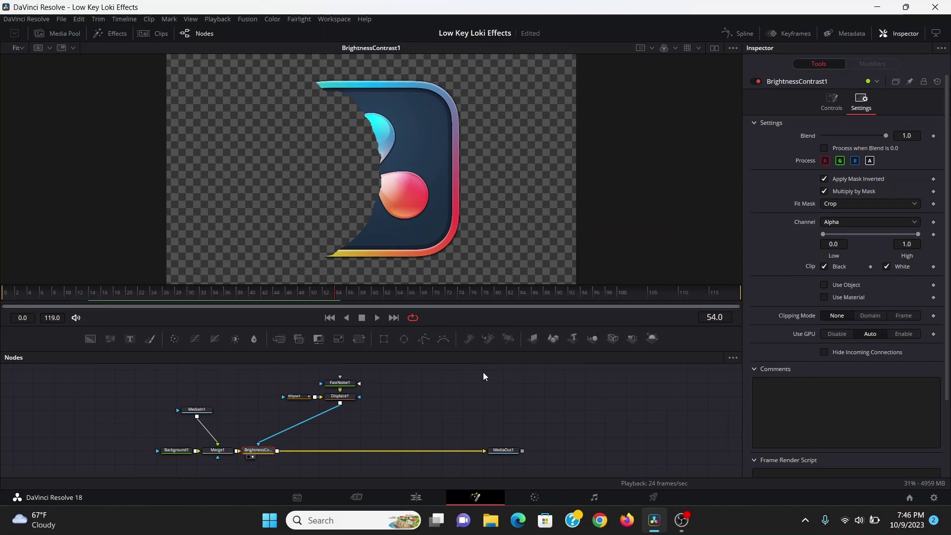
- Create linked instances of the Ellipse1, FastNoise1 and Displace1 nodes above the originals
drag(409, 373, 273, 424)
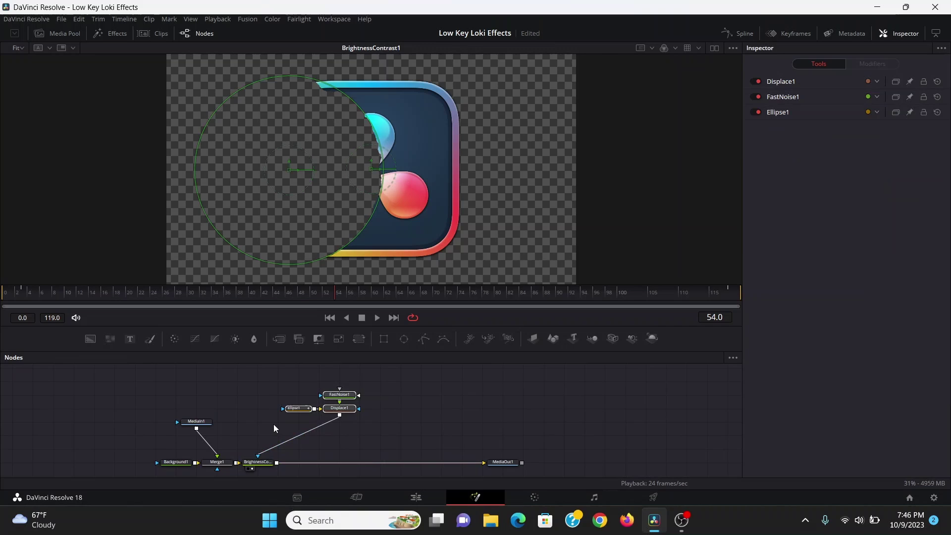
scroll(367, 417, up, 2)
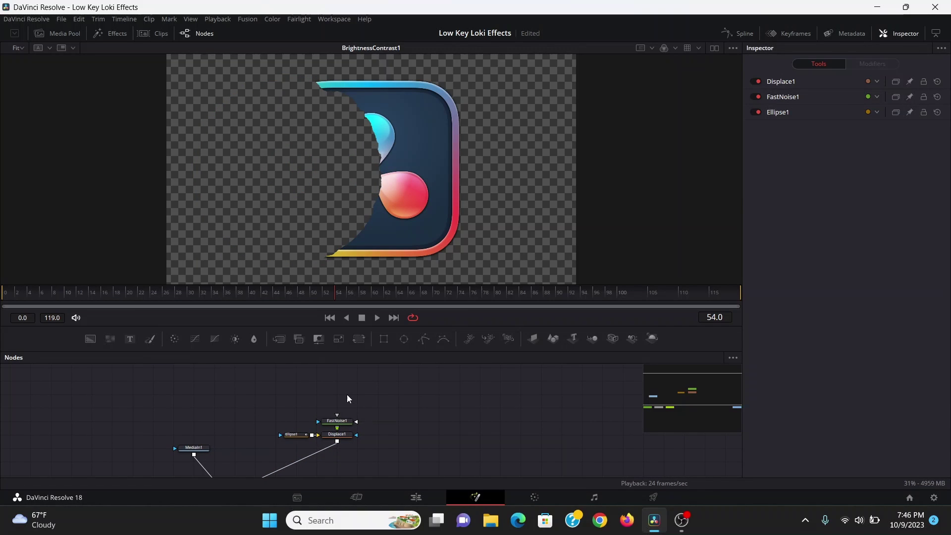
key(ctrl+shift+v)
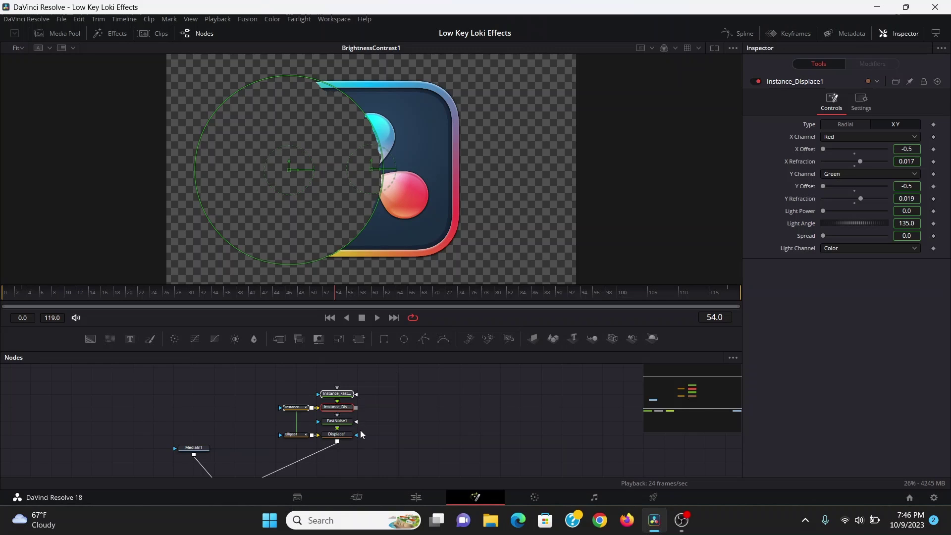
- Show Instance_Ellipse1 and Ellipse1 in the viewer in turn to check how the two masks are linked
click(294, 407)
key(1)
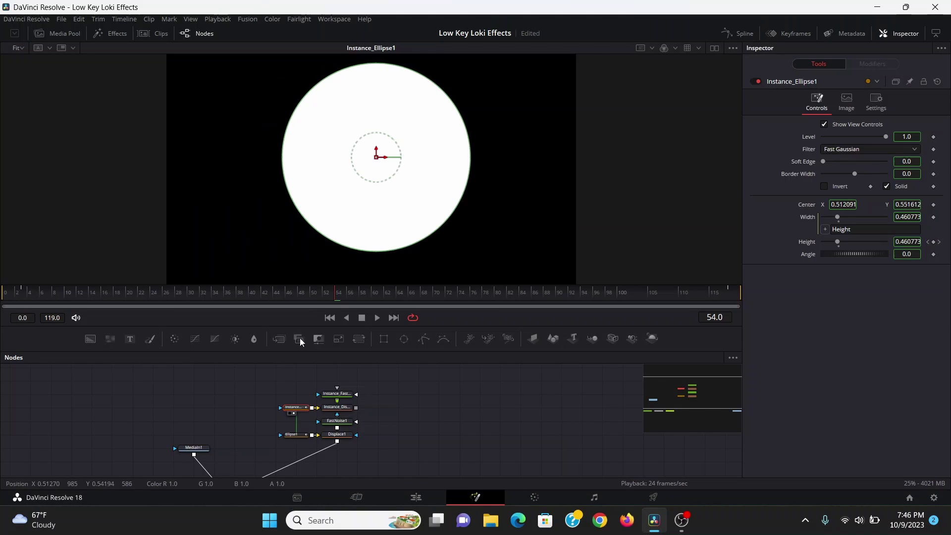
click(297, 441)
key(1)
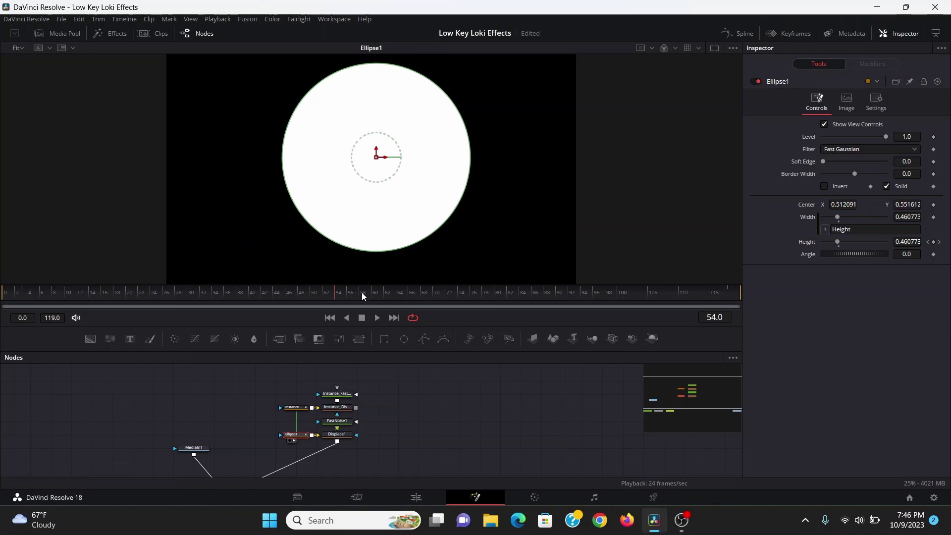
click(293, 407)
key(1)
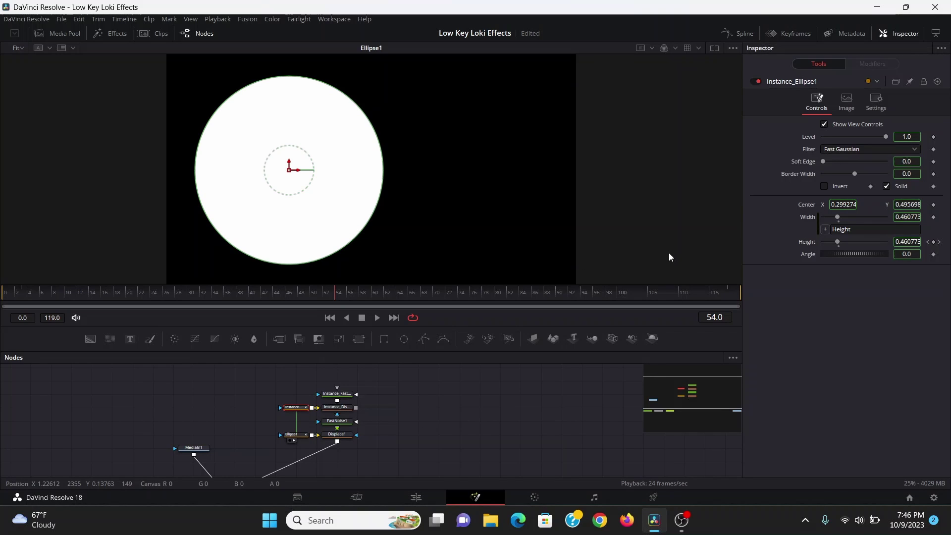
- Deinstance the Border Width of Instance_Ellipse1, set it to 0.095, and compare the result with Displace1
right_click(801, 174)
click(829, 265)
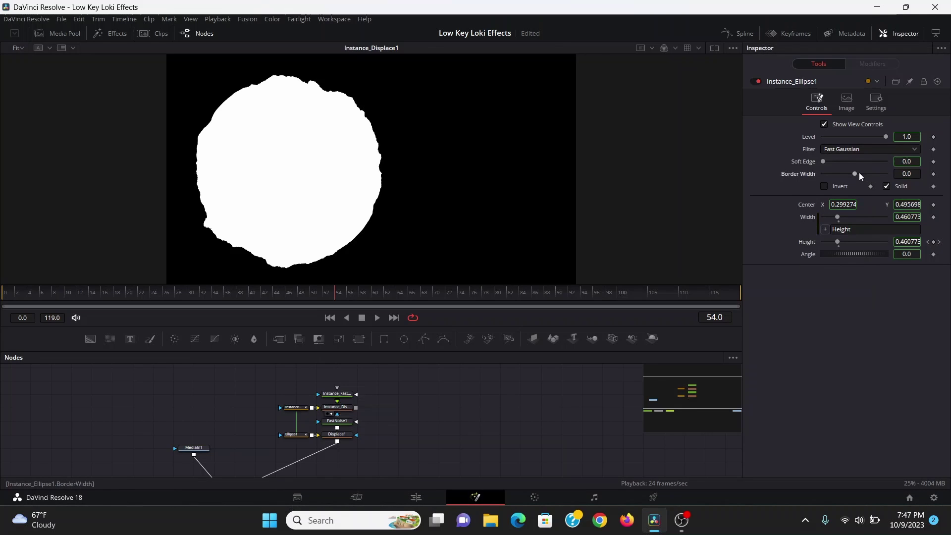
drag(855, 175, 869, 174)
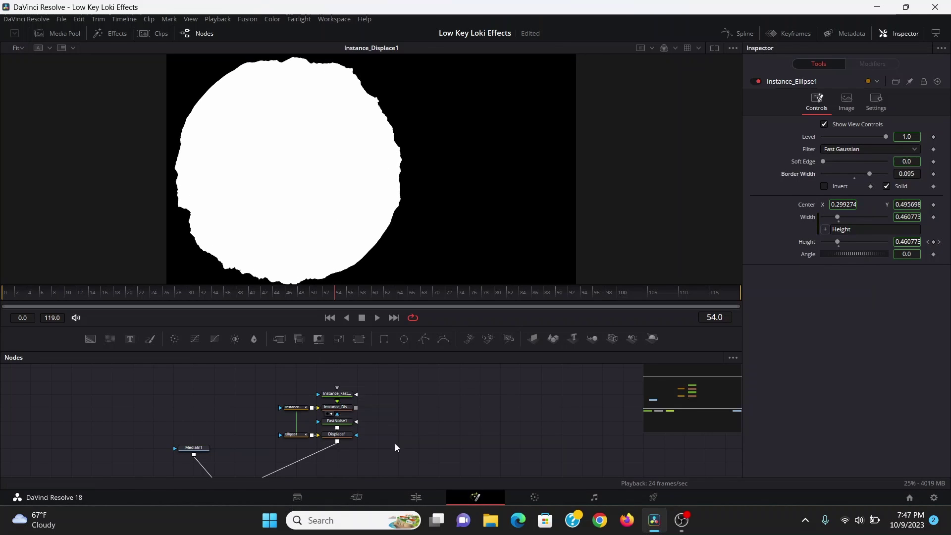
click(342, 436)
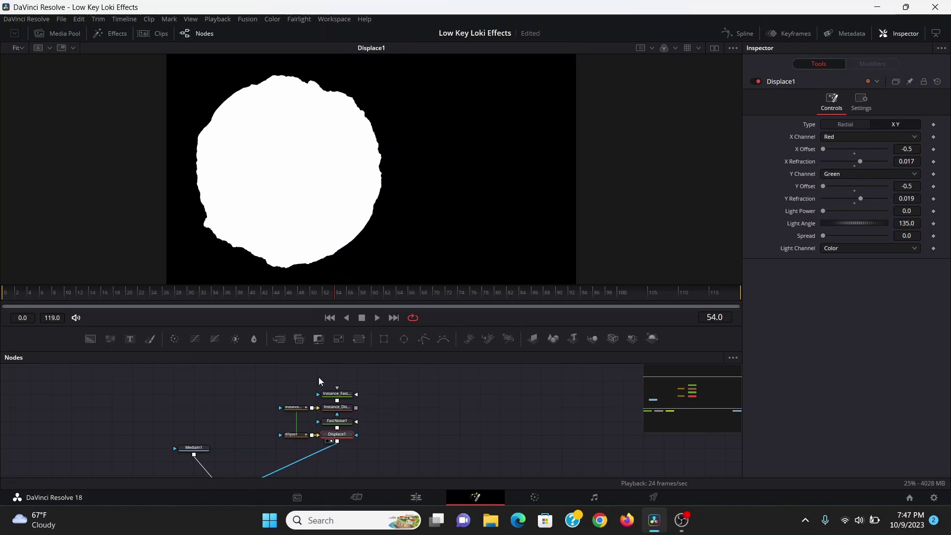
- Deinstance the Solid option of Instance_Ellipse1, turn it off, and set the Border Width to 0.0032 for a thin outline
click(299, 407)
right_click(899, 187)
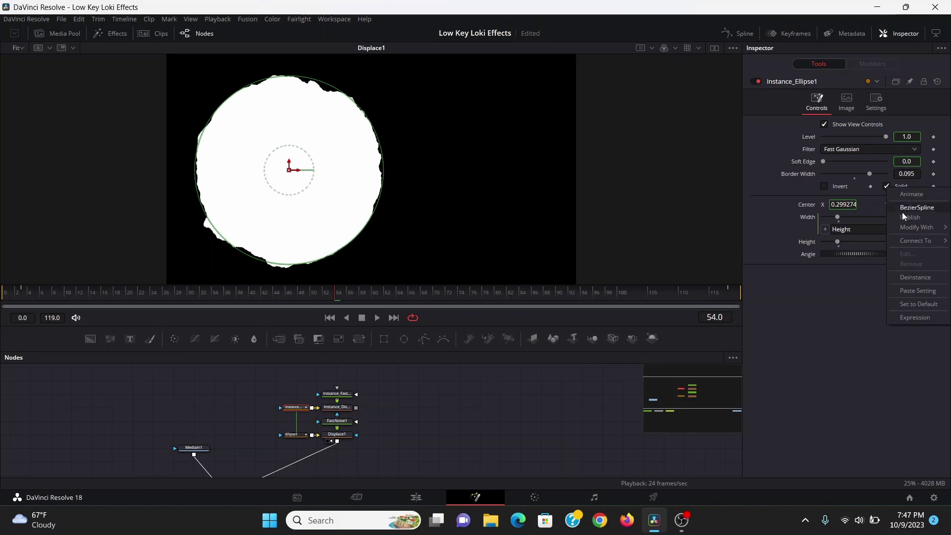
click(910, 277)
click(886, 186)
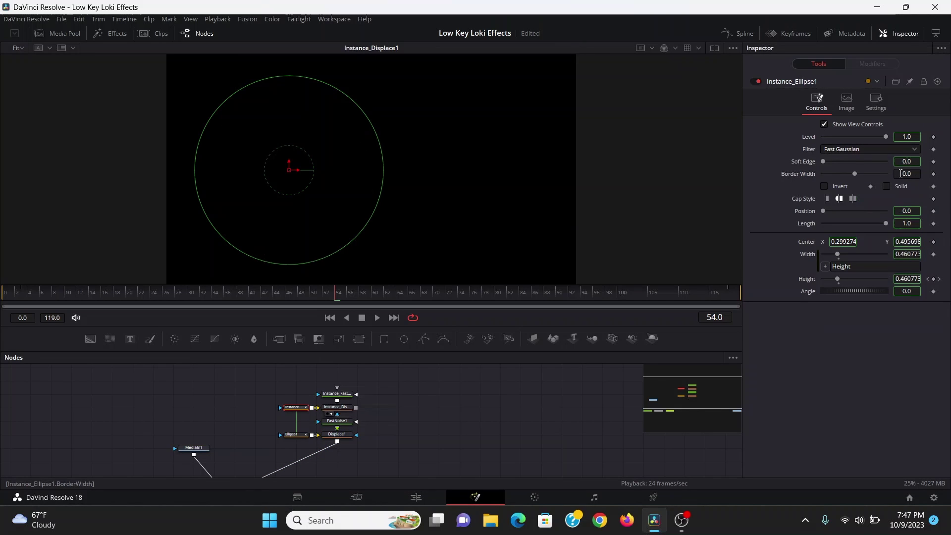
drag(901, 173, 909, 173)
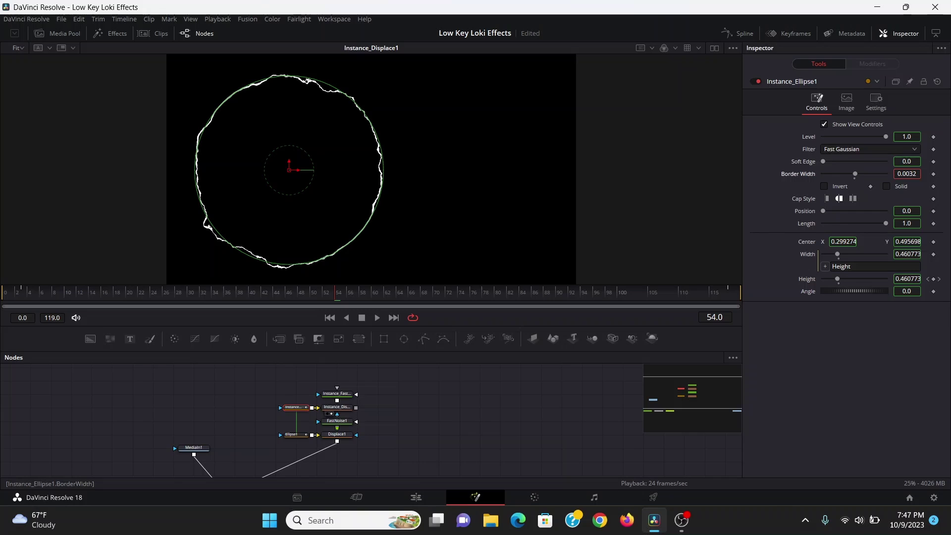
- Add a Brightness Contrast node after Instance_Displace1 and enable Multiply by Mask on it
click(337, 407)
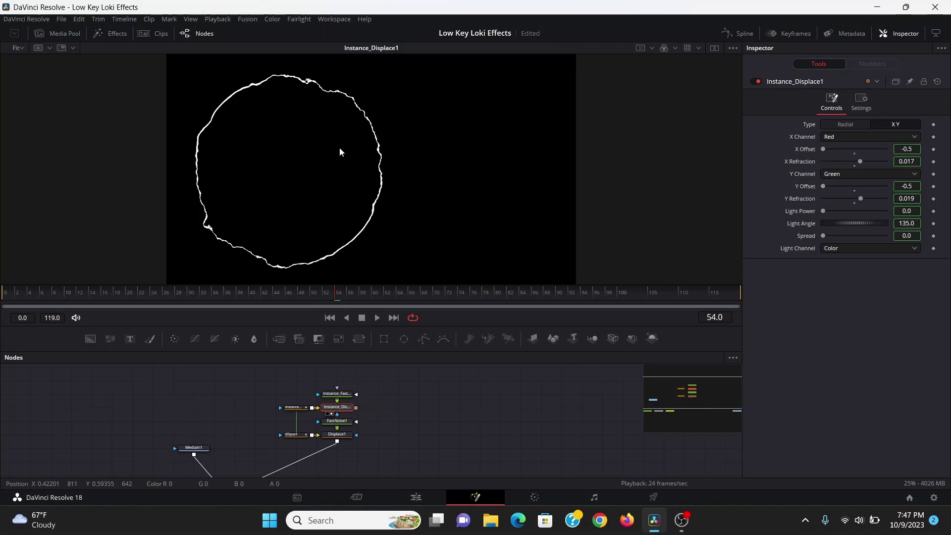
key(shift+space)
text(bc)
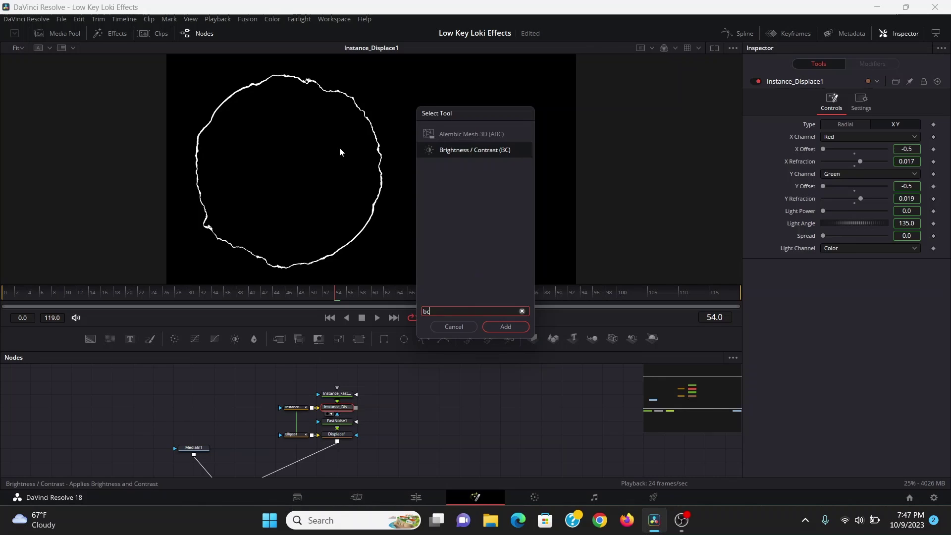
key(Return)
click(861, 103)
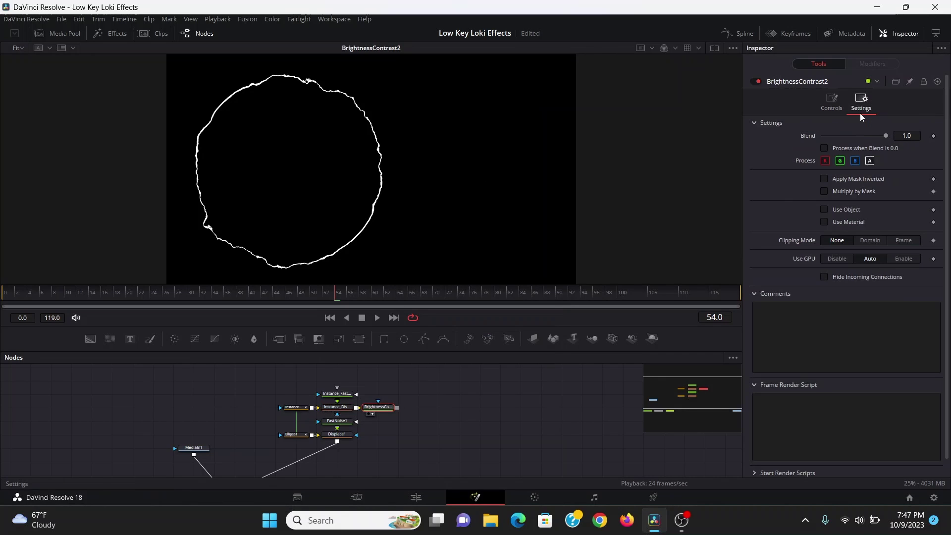
scroll(380, 422, down, 2)
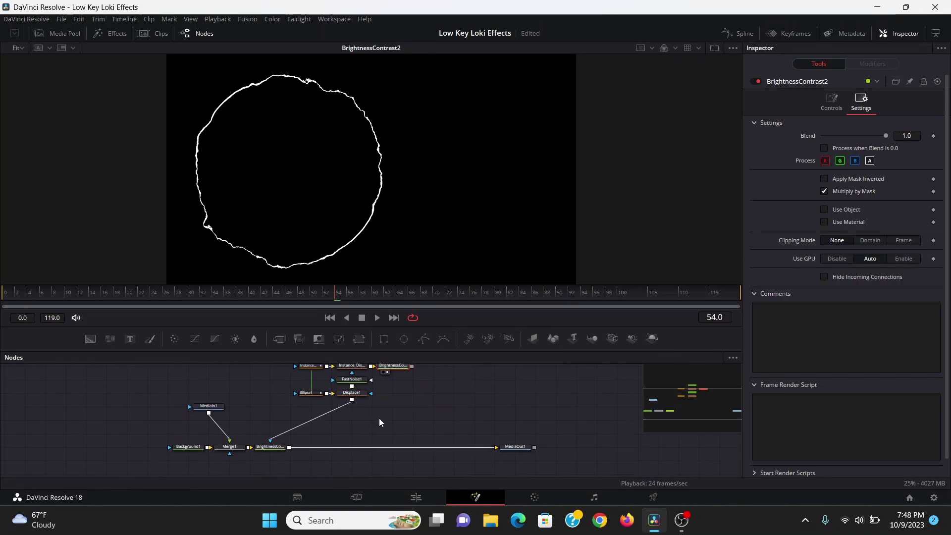
- Connect Merge1's output as the effect mask of BrightnessContrast2 and check the outline at frame 49
drag(248, 449, 393, 372)
drag(456, 405, 447, 420)
mouse_move(305, 291)
mouse_down()
mouse_move(95, 293)
mouse_move(301, 291)
mouse_up()
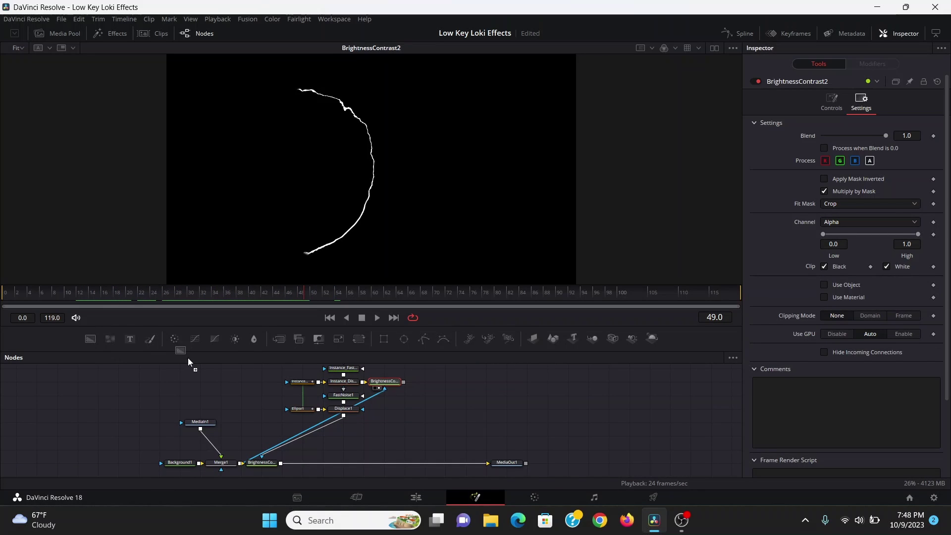
- Add a Background node masked by BrightnessContrast2 and colour it orange with hue 0.088, saturation 1.0 and value 1.0
drag(404, 391, 422, 385)
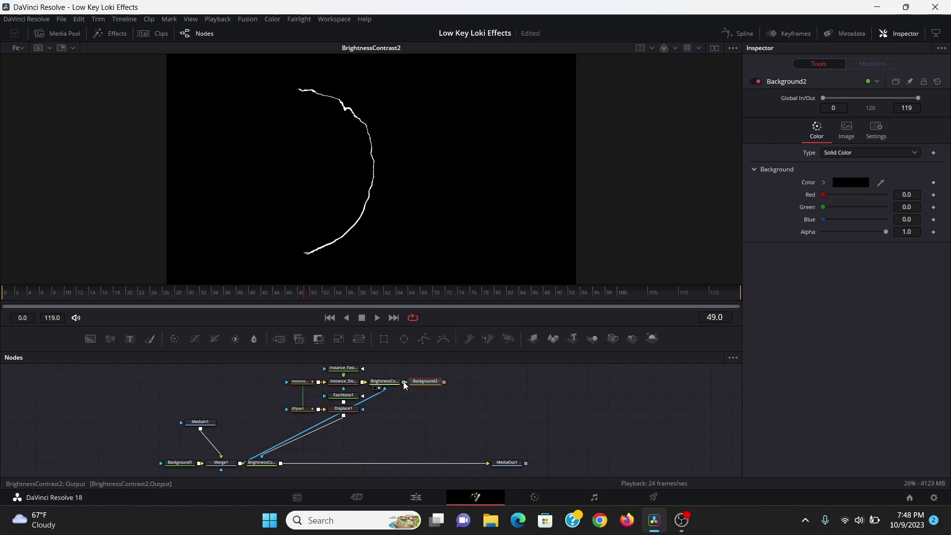
key(1)
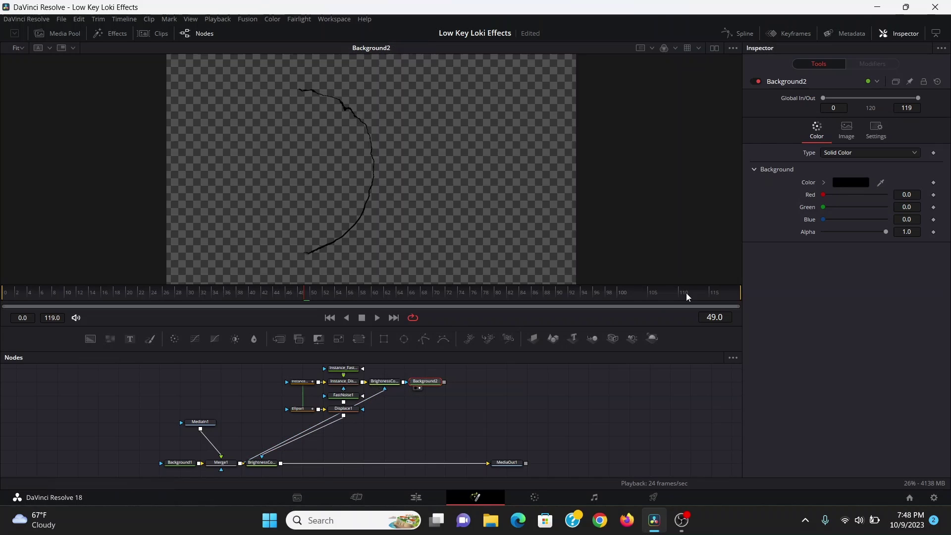
click(824, 183)
click(911, 198)
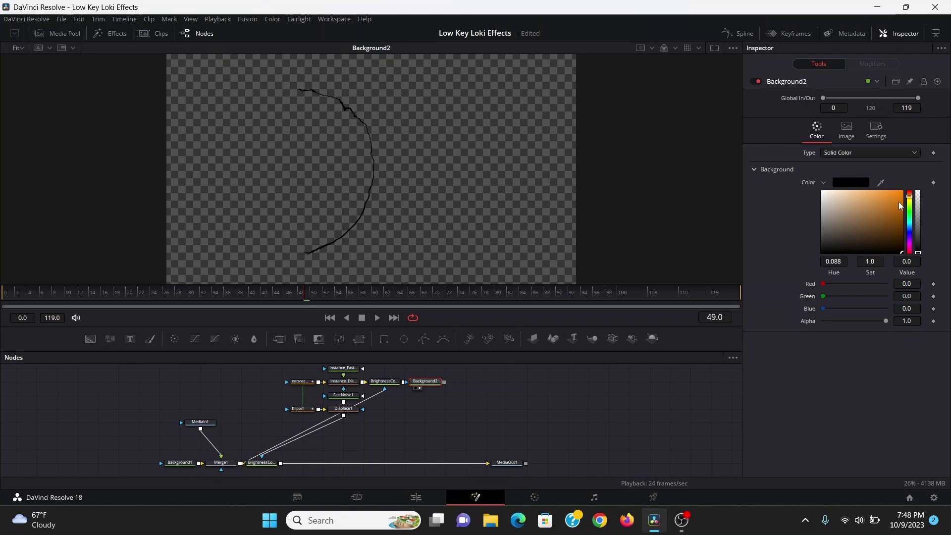
click(903, 193)
- Merge Background2 over BrightnessContrast1 before MediaOut1, view the merge, and set its apply mode to Screen
drag(444, 381, 279, 463)
key(1)
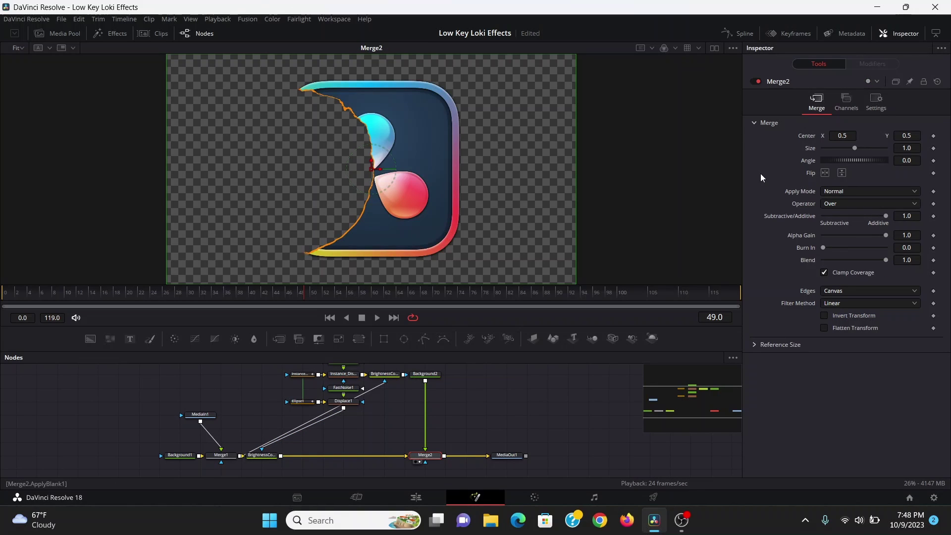
click(831, 192)
click(833, 215)
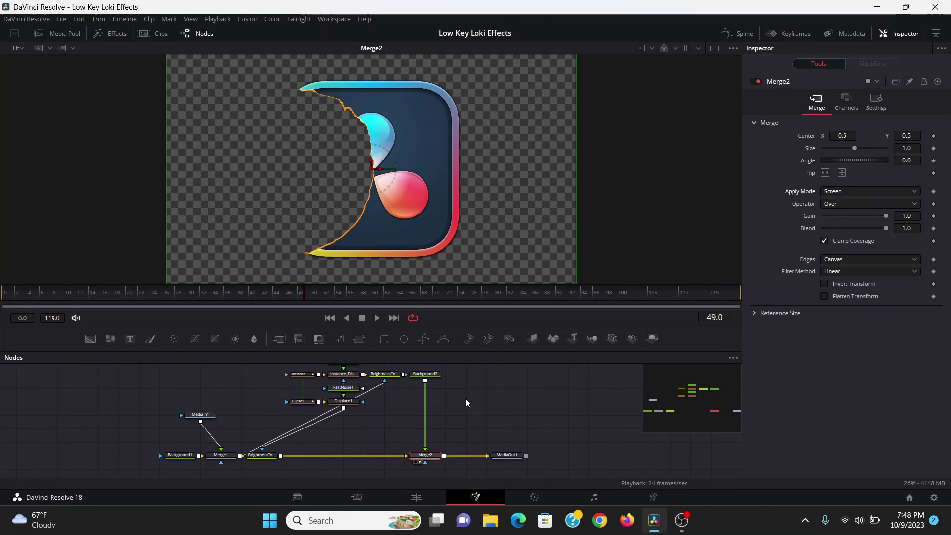
- Try a Soft Glow node after Background2 with a glow size of 4.9
click(430, 378)
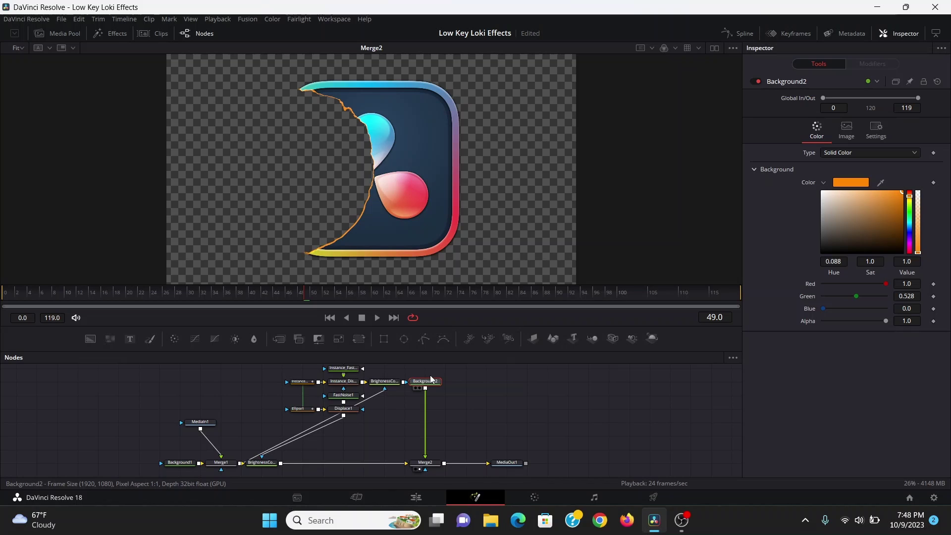
key(shift+space)
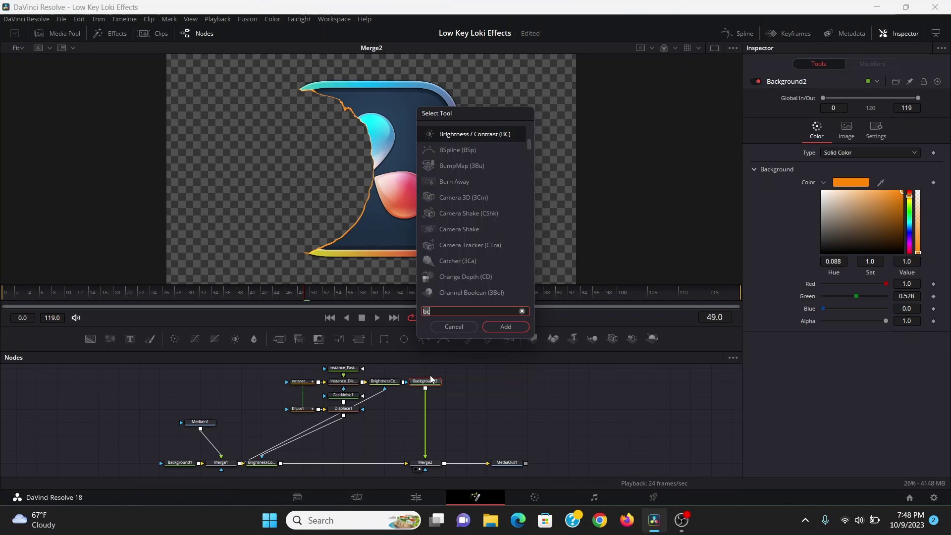
text(soft)
key(Return)
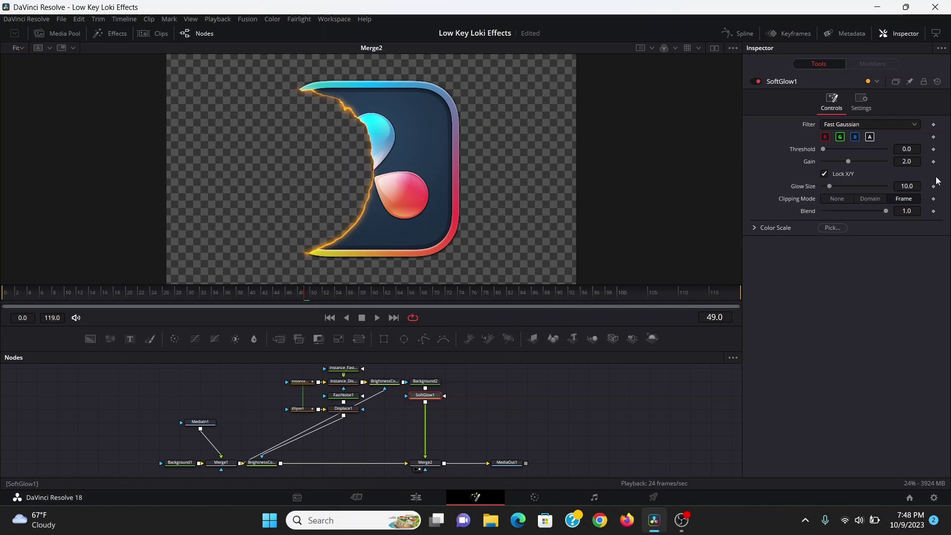
click(907, 186)
text(5.6)
key(Return)
drag(906, 186, 896, 186)
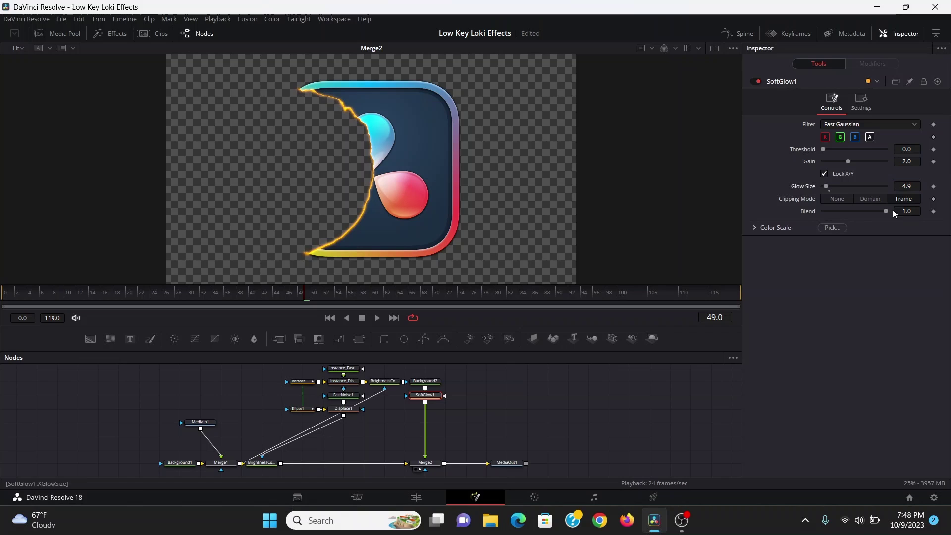
- Try two pasted copies of the Soft Glow node, with glow size 16.5 on the first and a larger size on the second
key(ctrl+c)
key(ctrl+v)
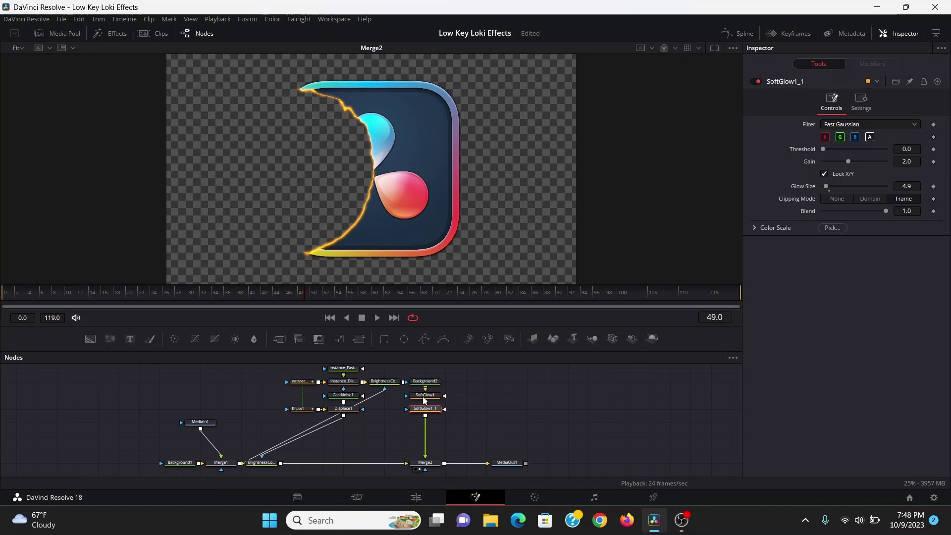
drag(824, 186, 832, 185)
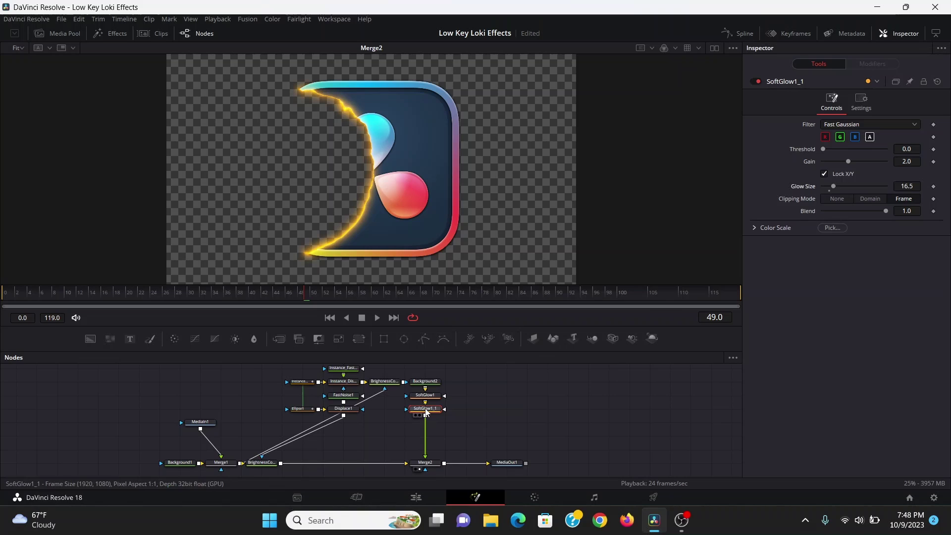
key(ctrl+v)
drag(829, 188, 865, 186)
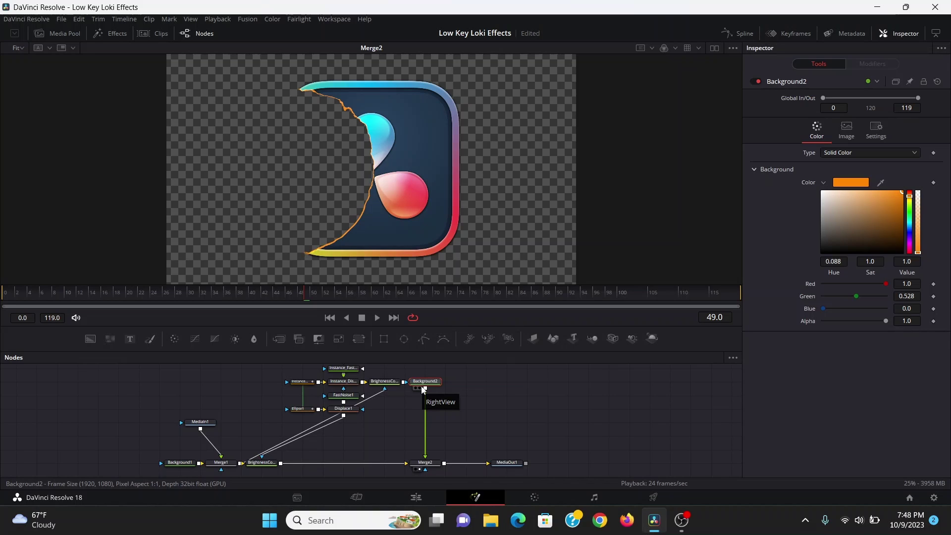
- Add an XGlow node after Background2 and tint its gradient orange with hue 0.088
key(shift+space)
text(xglow)
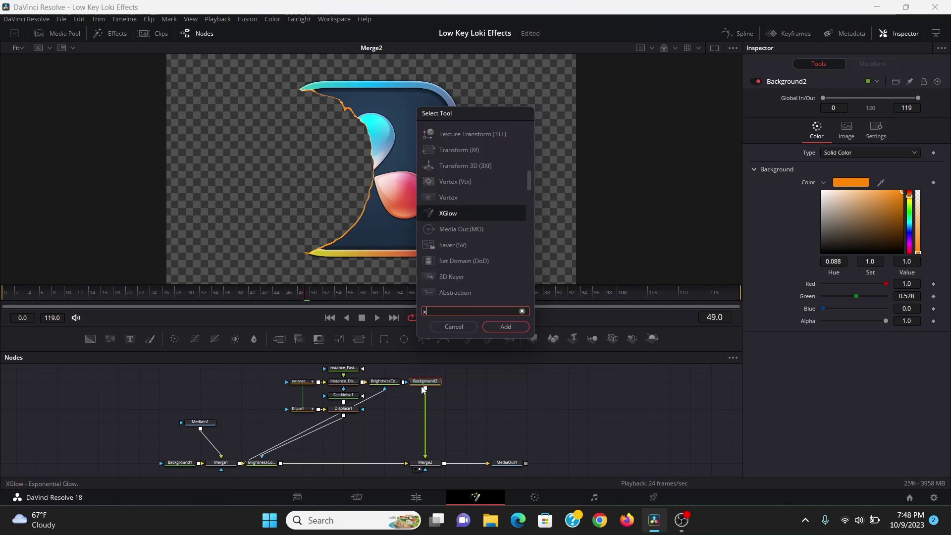
key(Return)
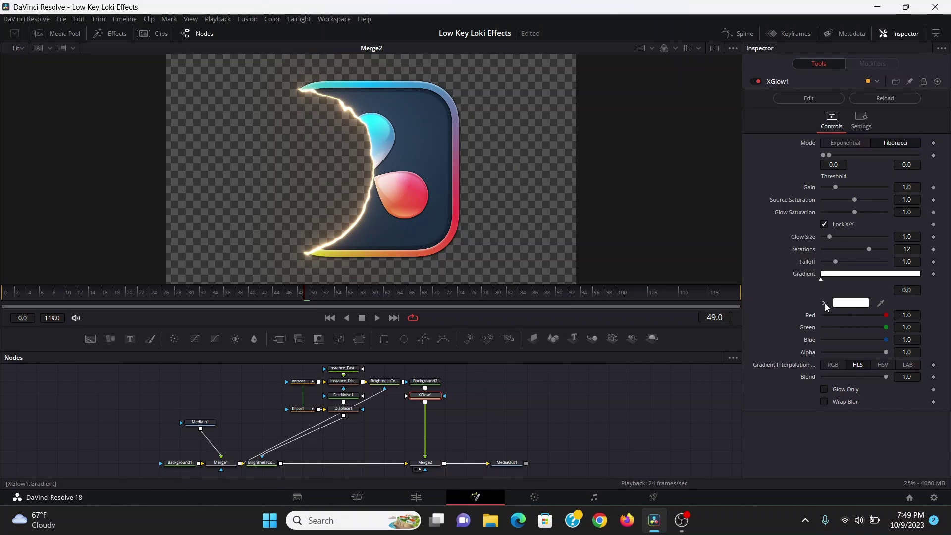
click(825, 303)
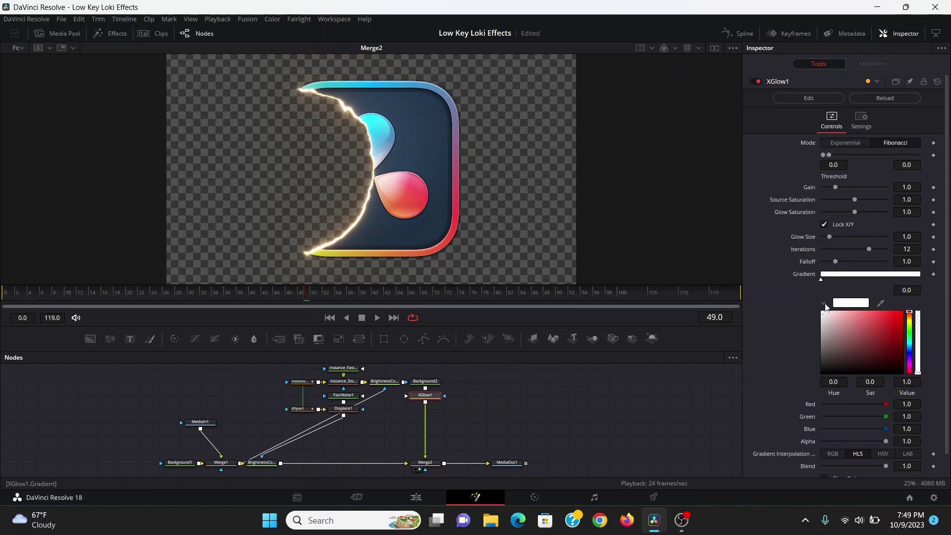
click(911, 317)
click(901, 312)
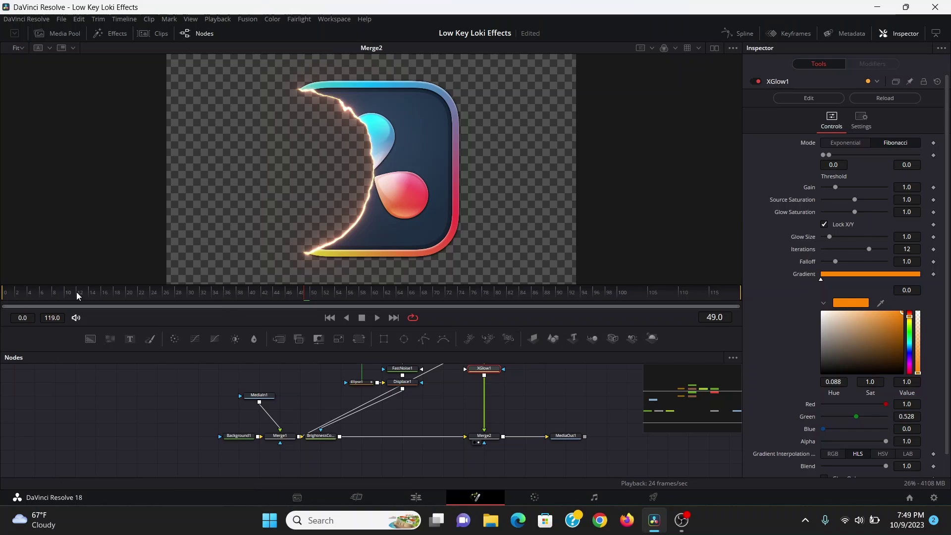
- Go to frame 0, add a Trails node fed by BrightnessContrast1, and show it in the viewer
drag(76, 292, 3, 294)
drag(418, 427, 411, 395)
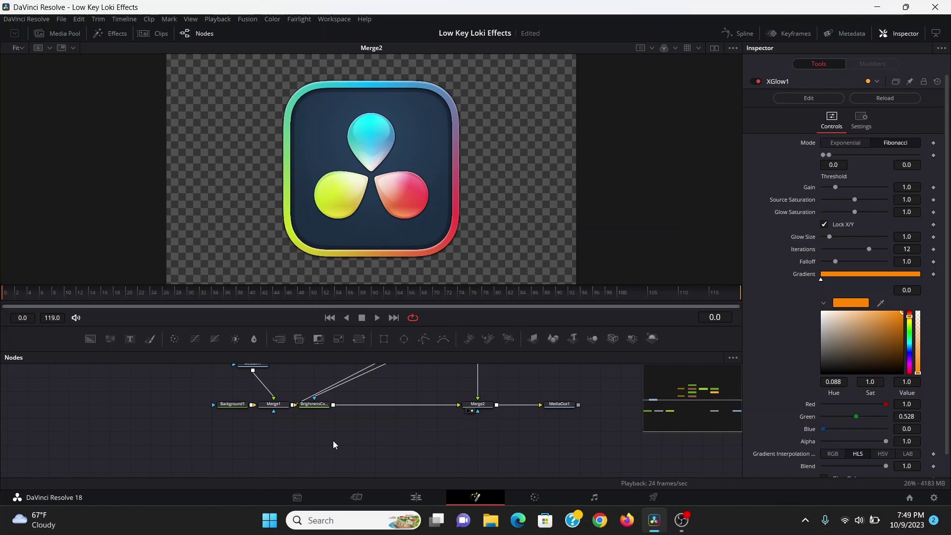
key(shift+space)
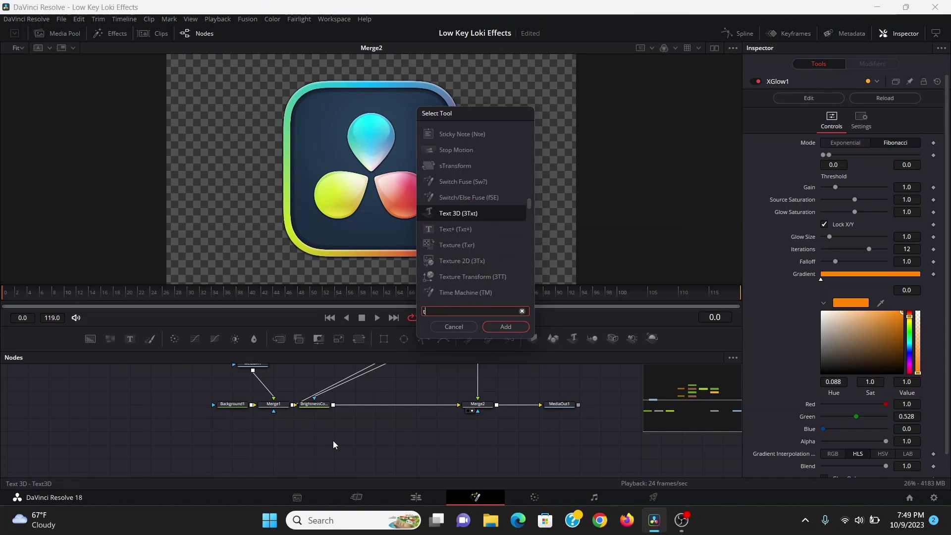
text(trails)
key(Return)
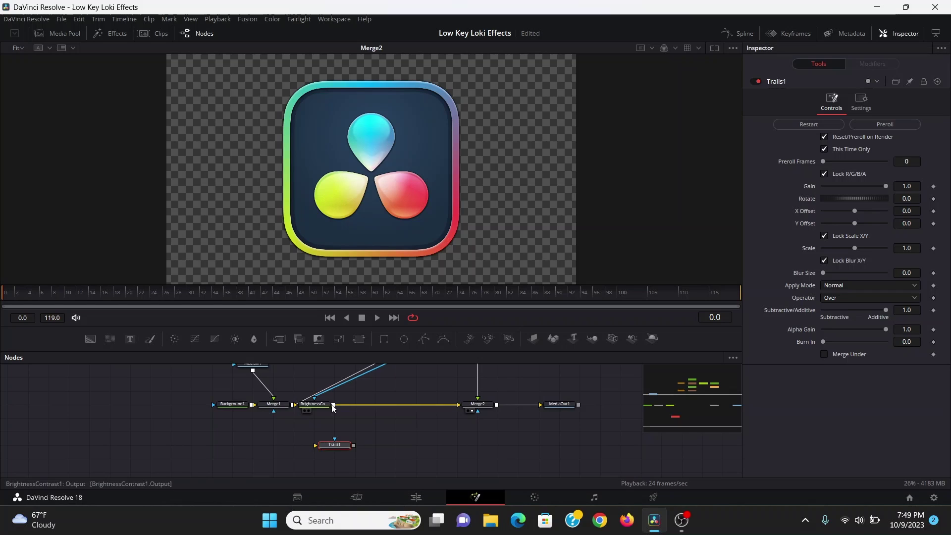
drag(332, 404, 341, 449)
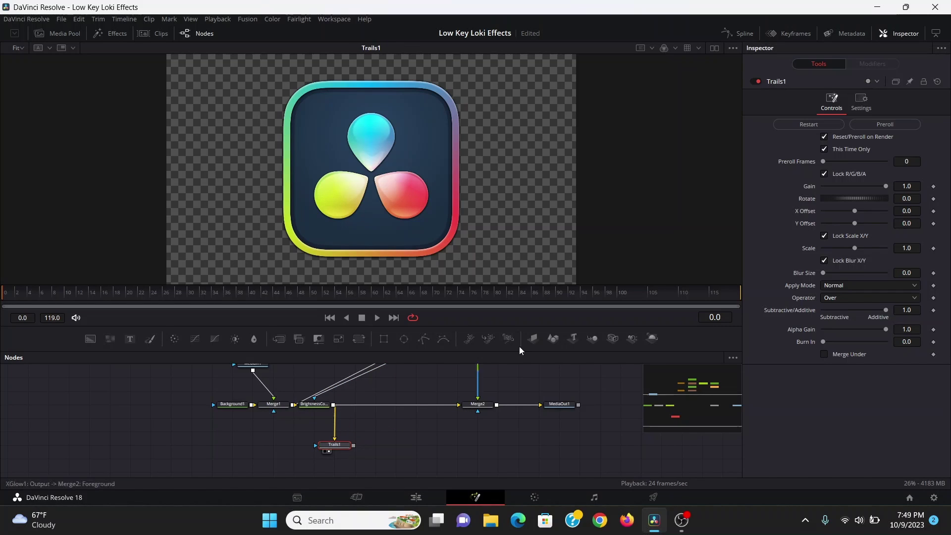
- Set the Trails node's gain to 0.9 and its blur size to 3
click(908, 187)
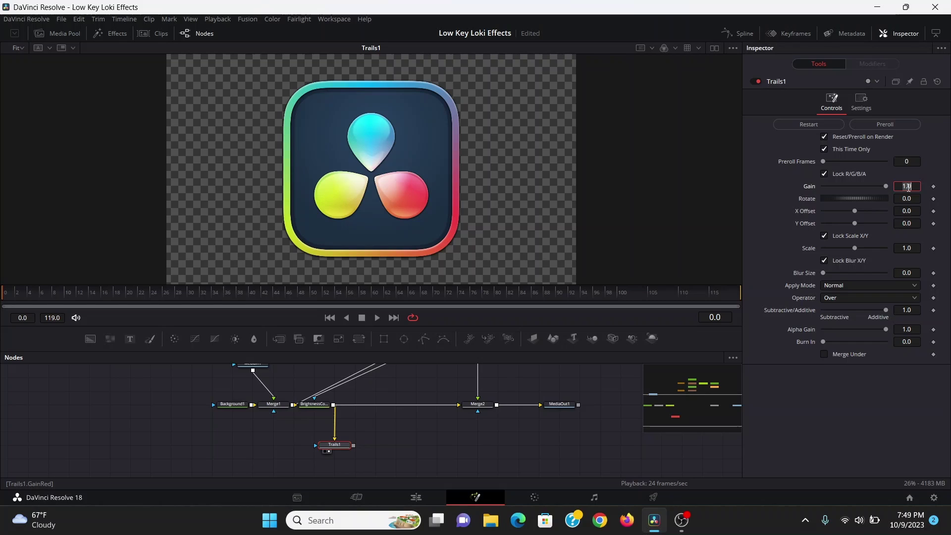
text(0.9)
key(Tab)
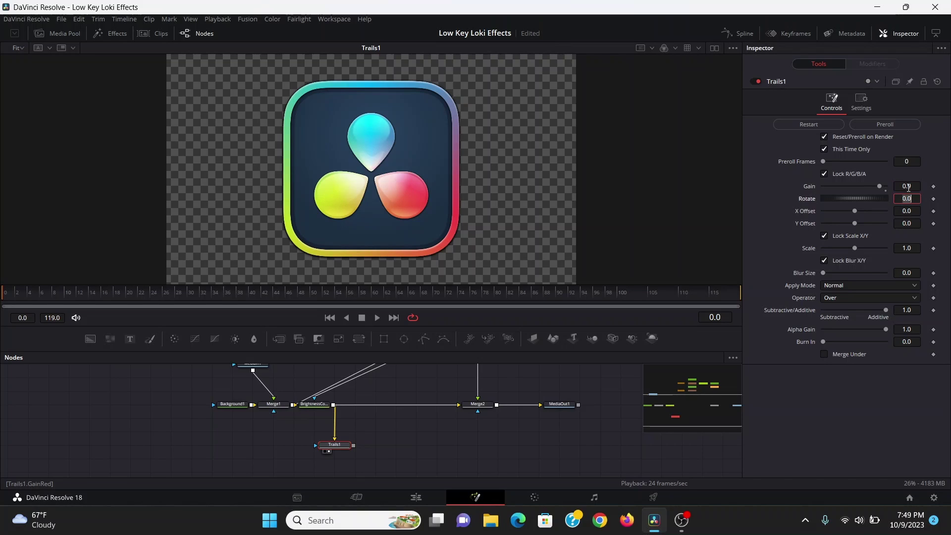
click(912, 272)
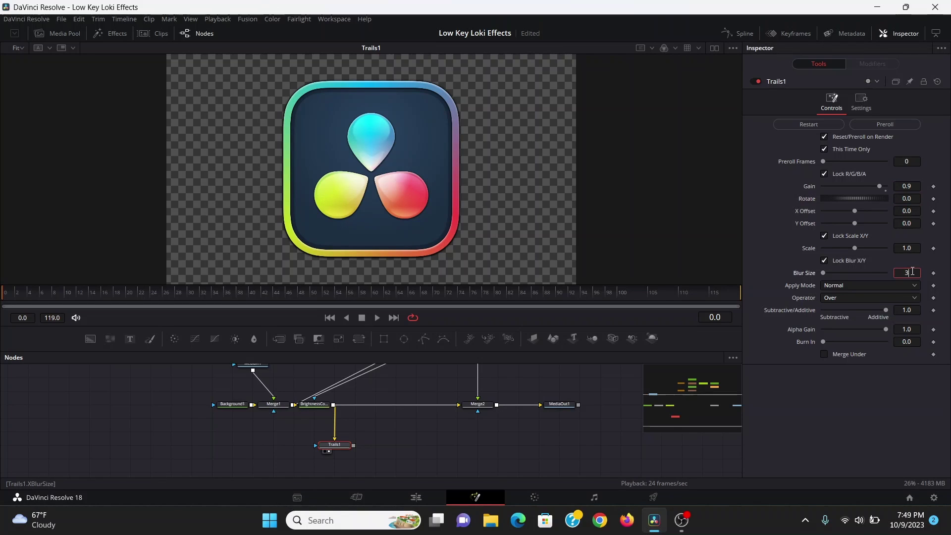
text(3)
key(Tab)
- Preview the trails in playback, return to frame 0 and restart the Trails node
key(space)
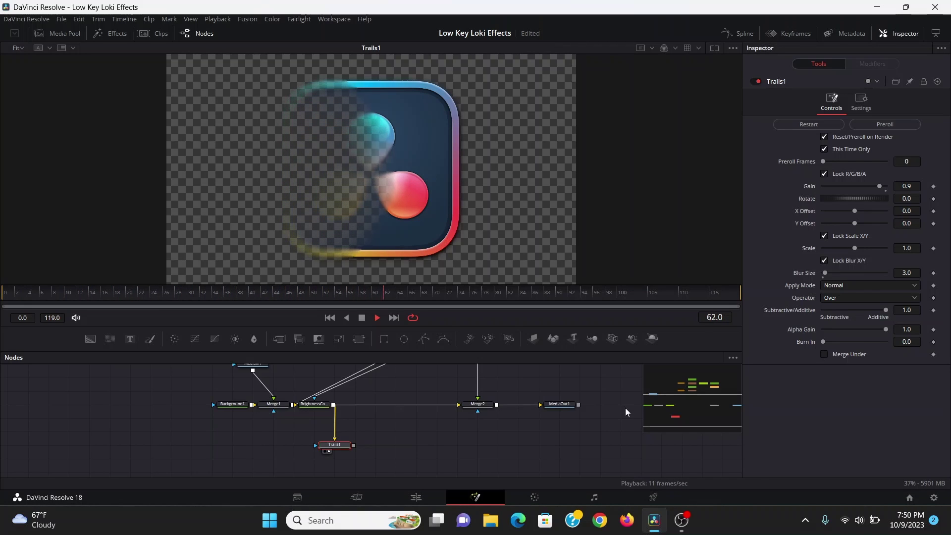
key(space)
drag(450, 292, 1, 309)
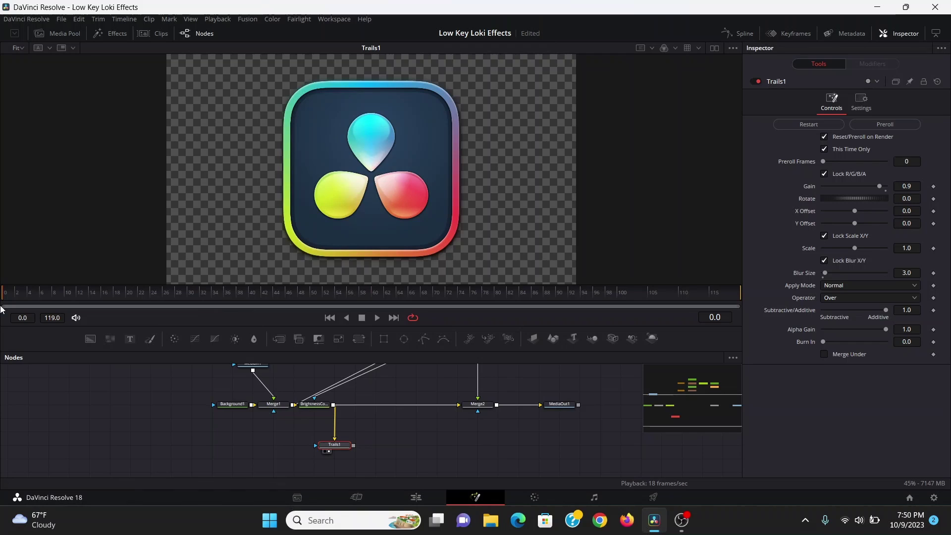
click(812, 126)
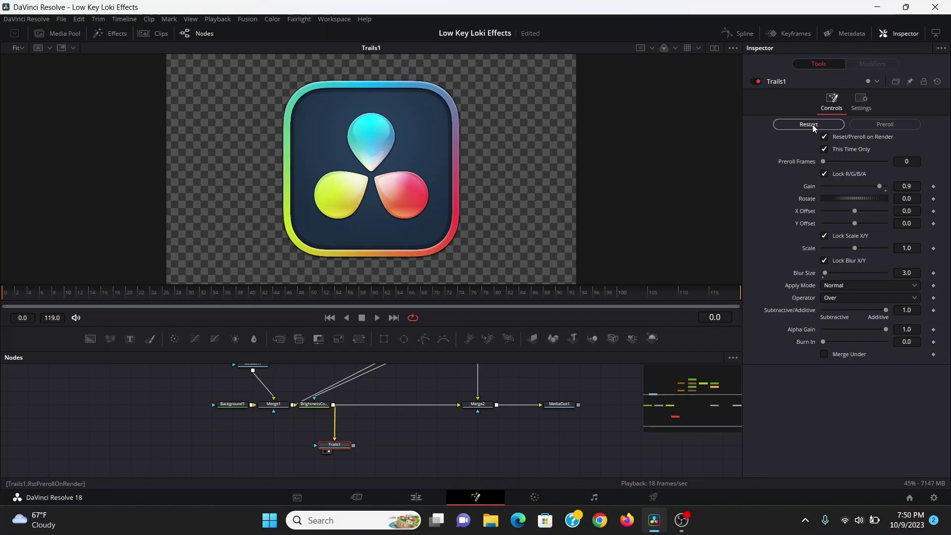
- Add a second Fast Noise node below Trails1, view it, and set its detail to about 6.93 and scale to 5.35
drag(110, 338, 331, 441)
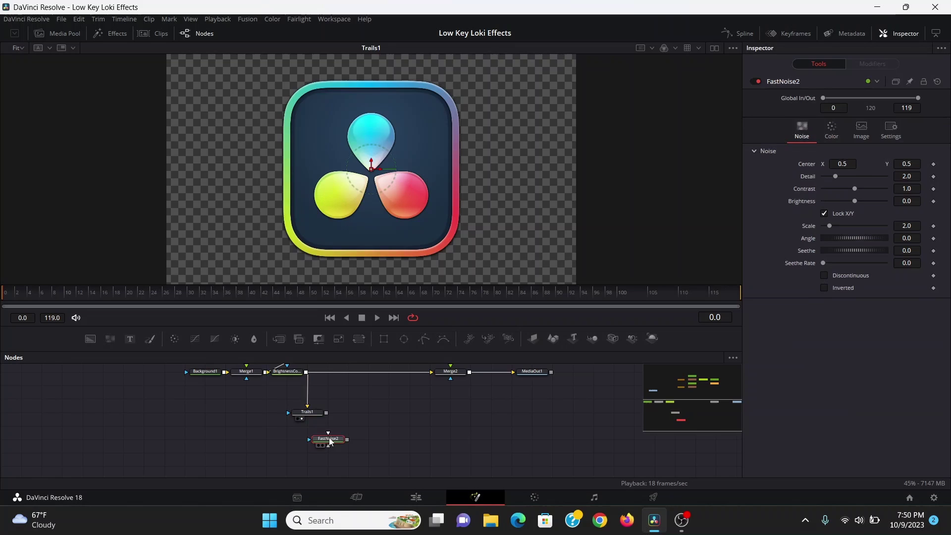
key(1)
drag(838, 175, 867, 176)
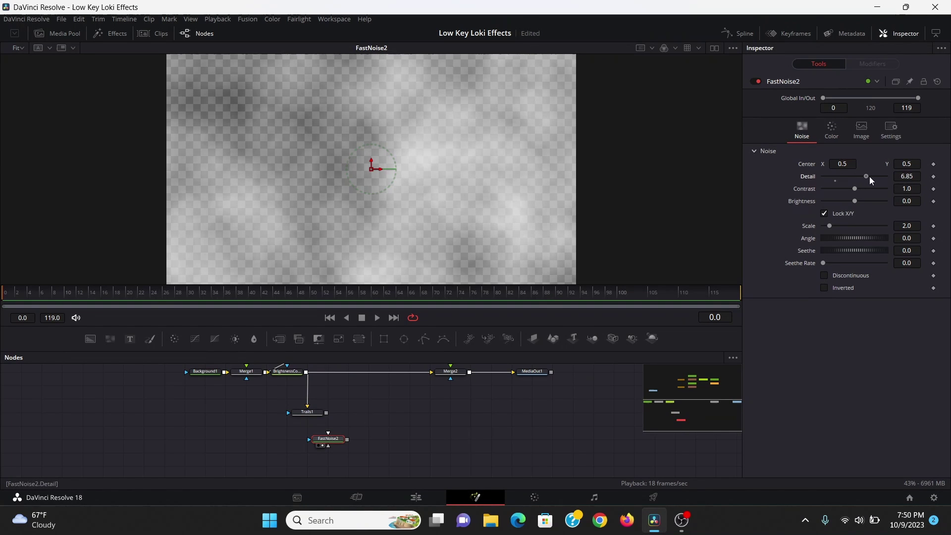
drag(830, 228, 840, 226)
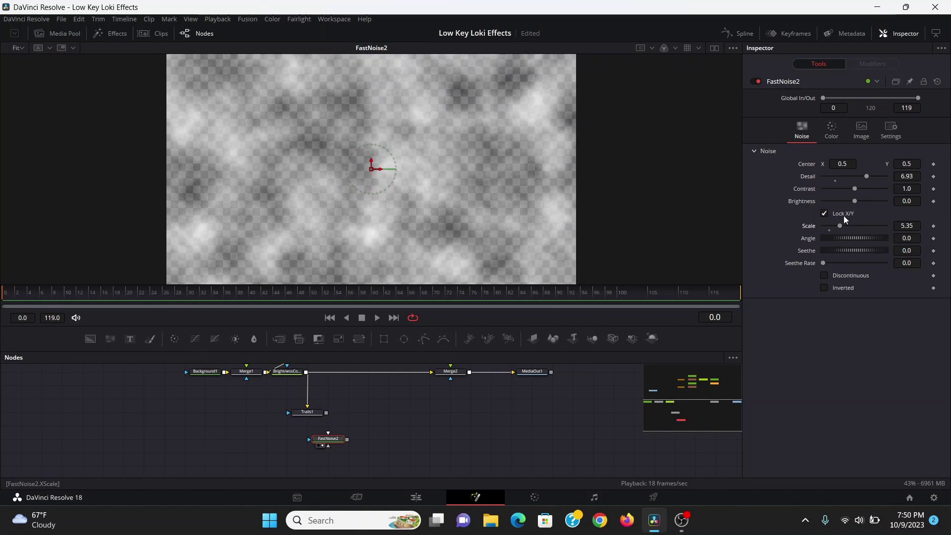
- Change Color 2 of the new Fast Noise to a saturated blue with hue 0.552, saturation 1.0 and value 1.0
click(833, 139)
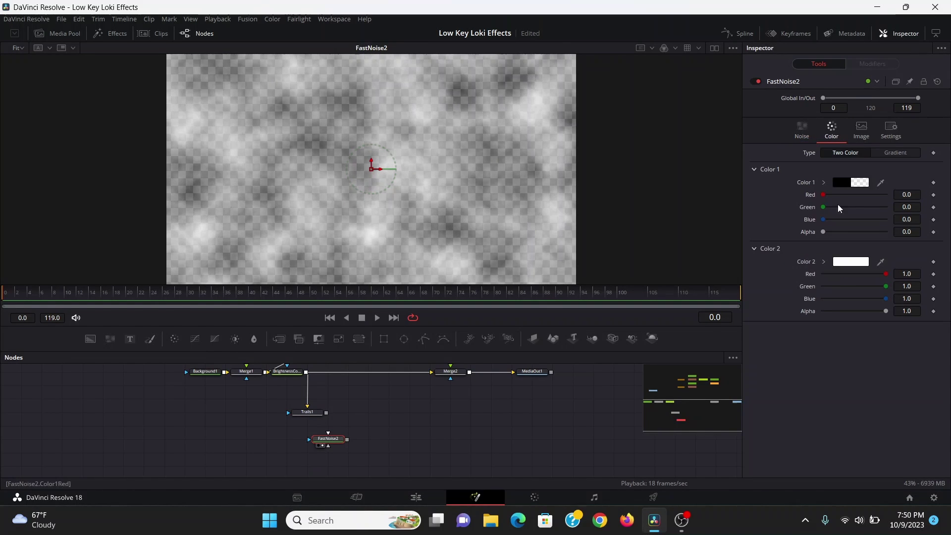
click(825, 262)
click(909, 305)
drag(891, 300, 917, 263)
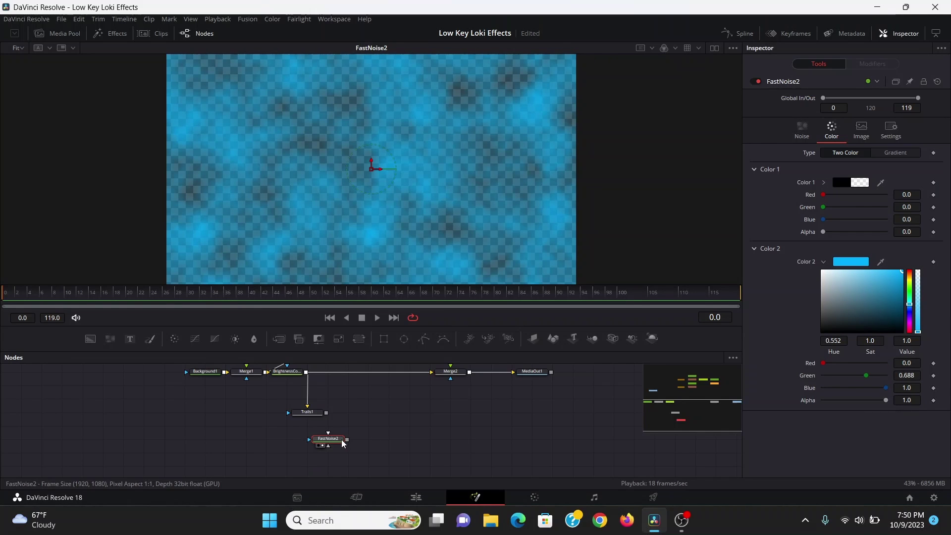
- Duplicate the blue Fast Noise, merge the two noises, and view the merge with its apply mode set to Screen
key(ctrl+v)
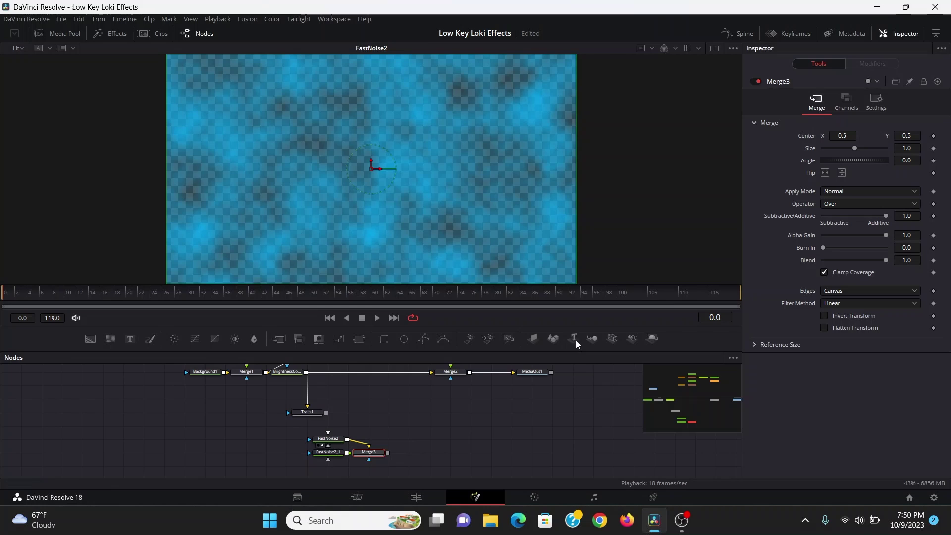
key(1)
click(838, 192)
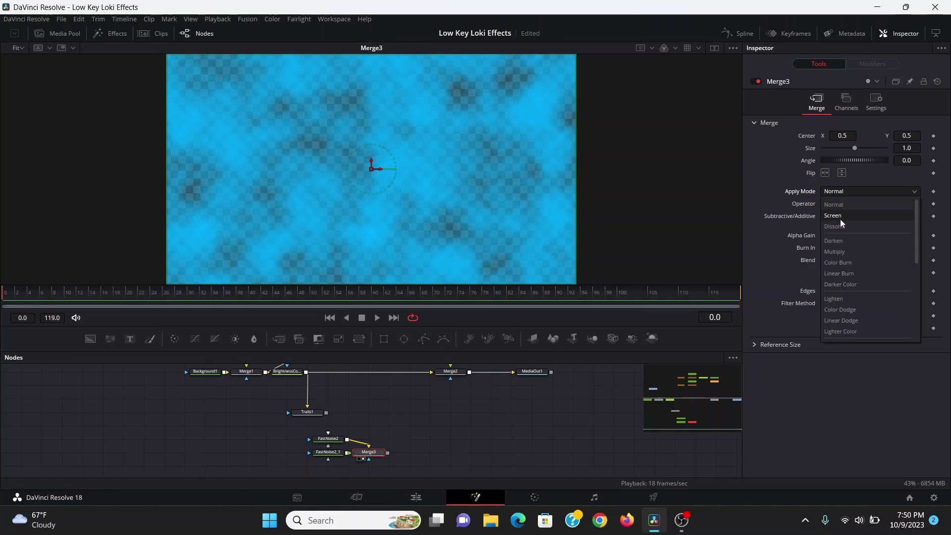
click(840, 218)
- On the duplicated noise, set seethe to 0.297, Color 2 to purple with hue 0.776, and seethe rate to about 0.11
click(333, 451)
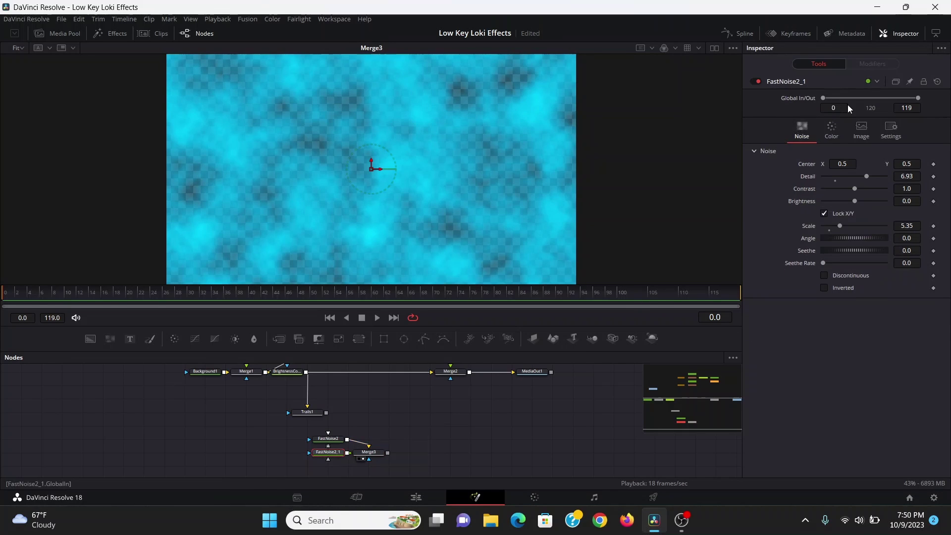
drag(828, 249, 849, 251)
click(832, 132)
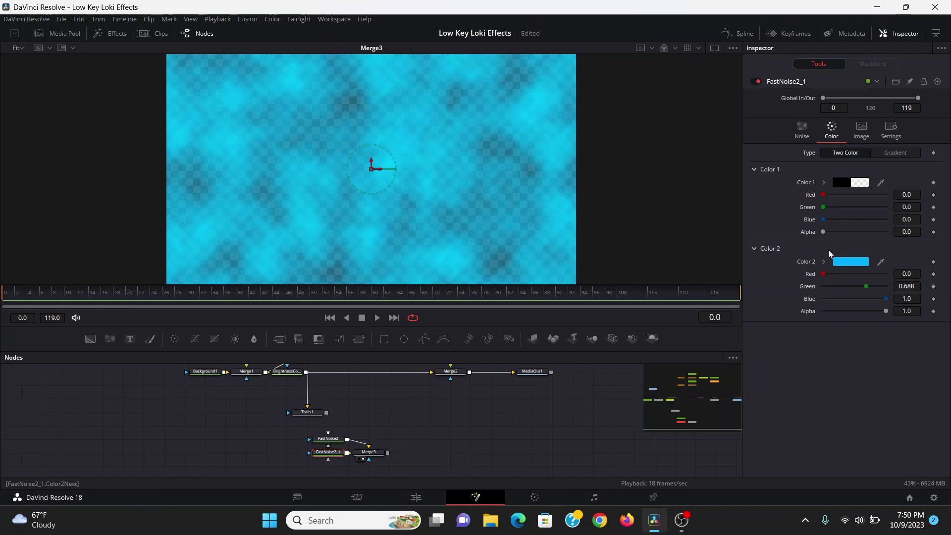
click(824, 261)
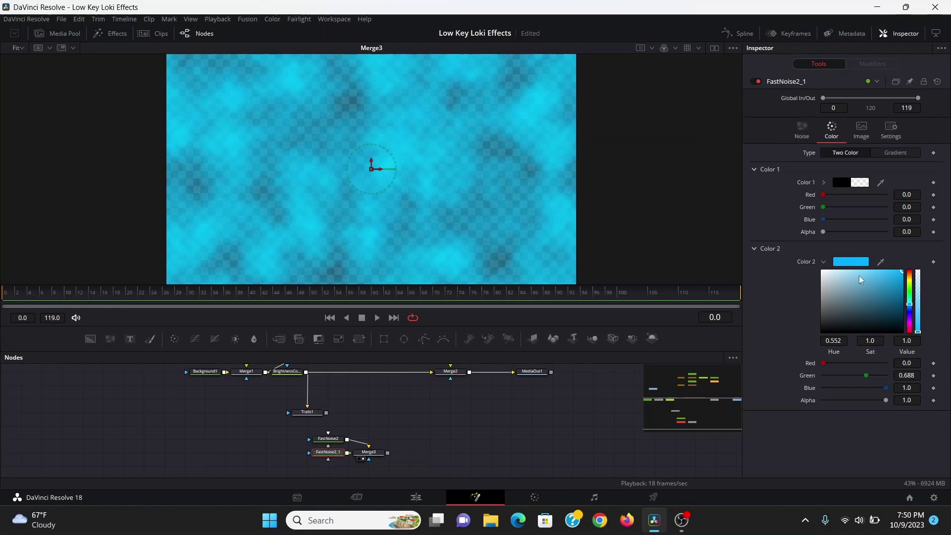
click(911, 320)
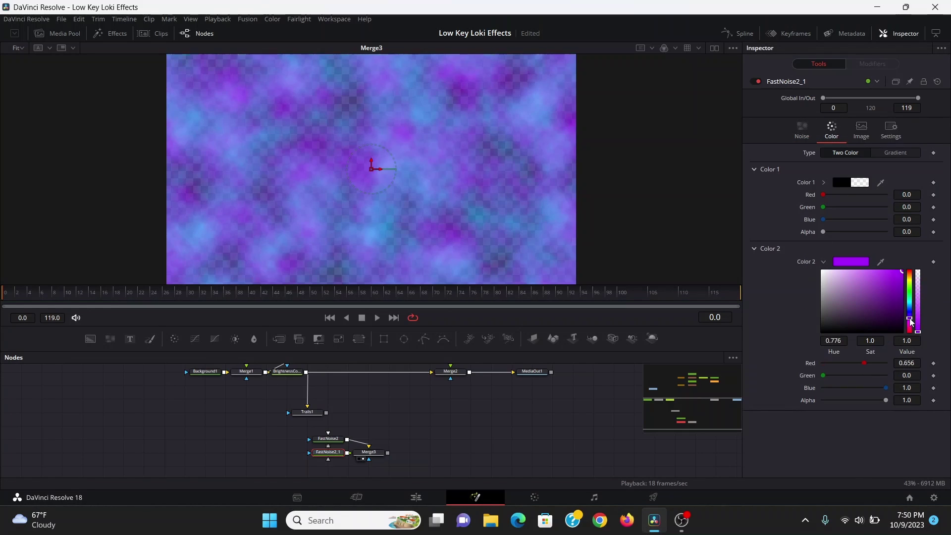
click(803, 132)
drag(825, 262, 832, 263)
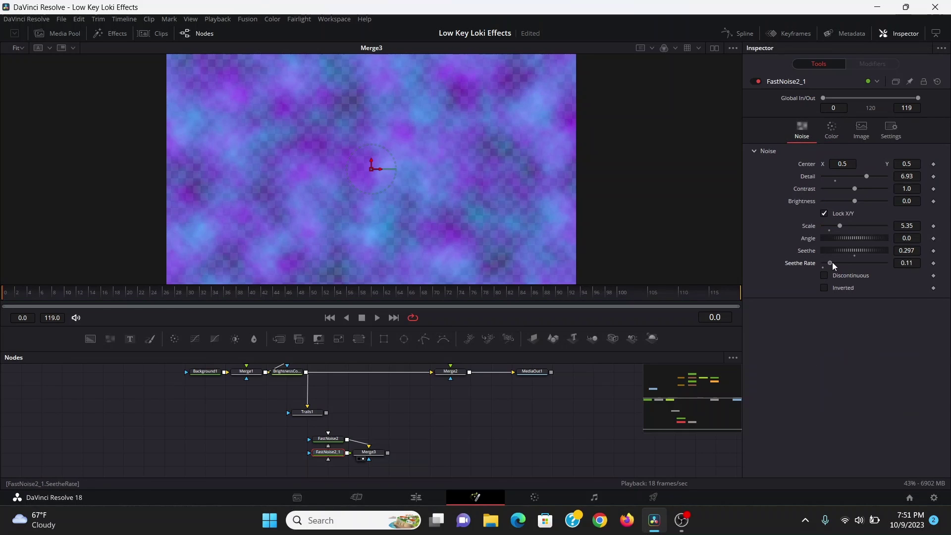
- Add a Brightness Contrast node after Merge3 and enable Multiply by Mask on it
click(369, 454)
key(shift+space)
text(bc)
key(Return)
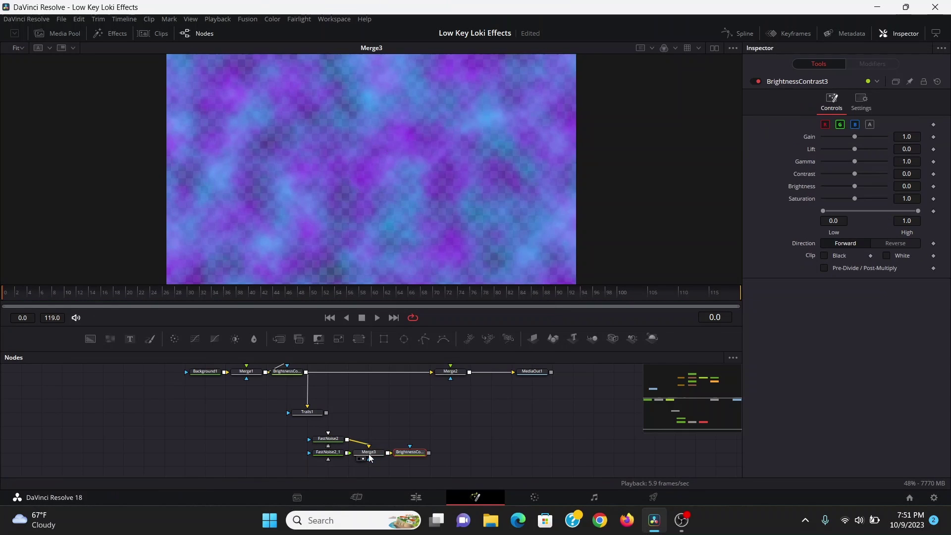
click(861, 102)
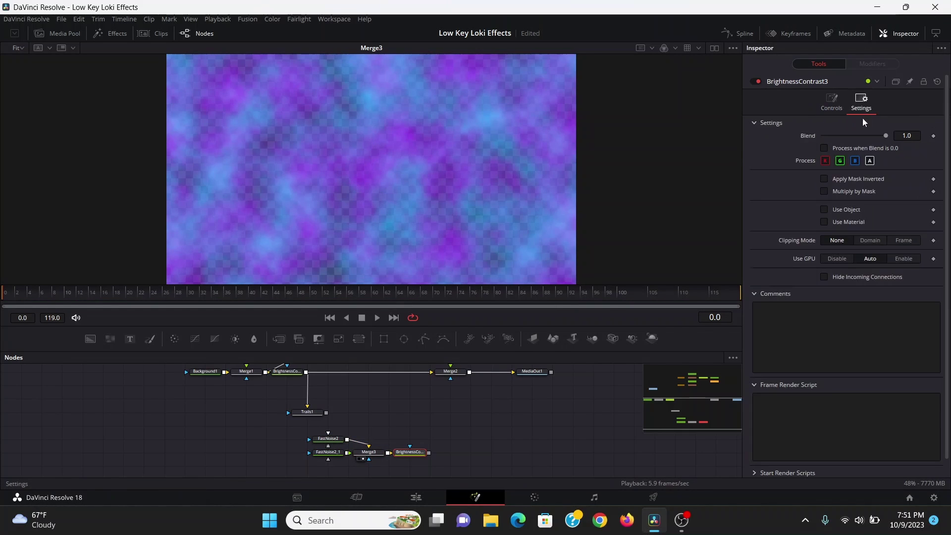
click(825, 192)
- Mask the new Brightness Contrast with Trails1, merge its output between BrightnessContrast1 and Merge2, and view that merge
drag(326, 413, 403, 452)
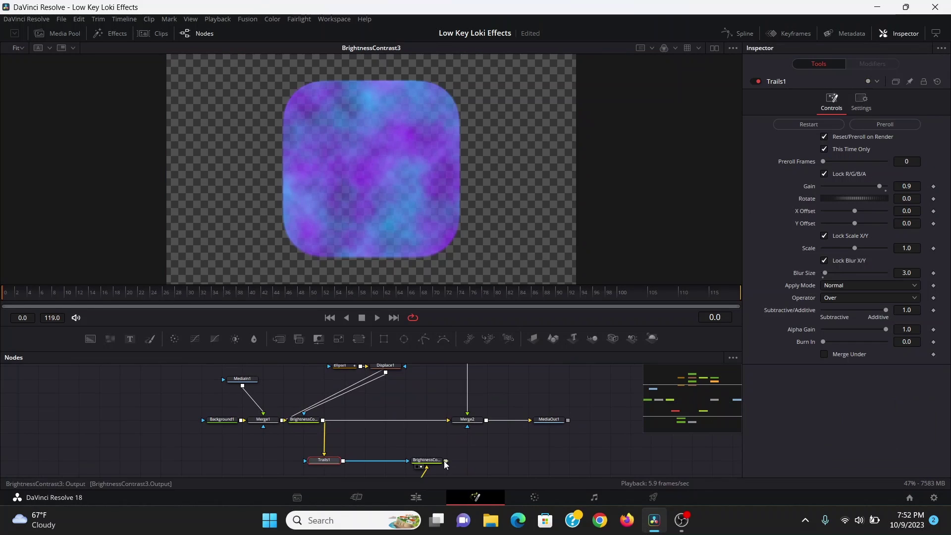
drag(445, 461, 323, 420)
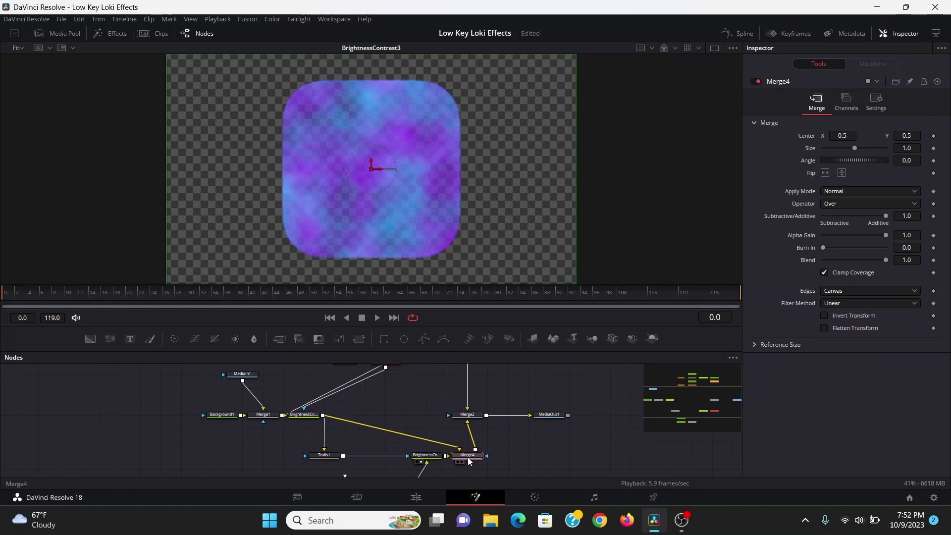
drag(468, 458, 431, 426)
key(2)
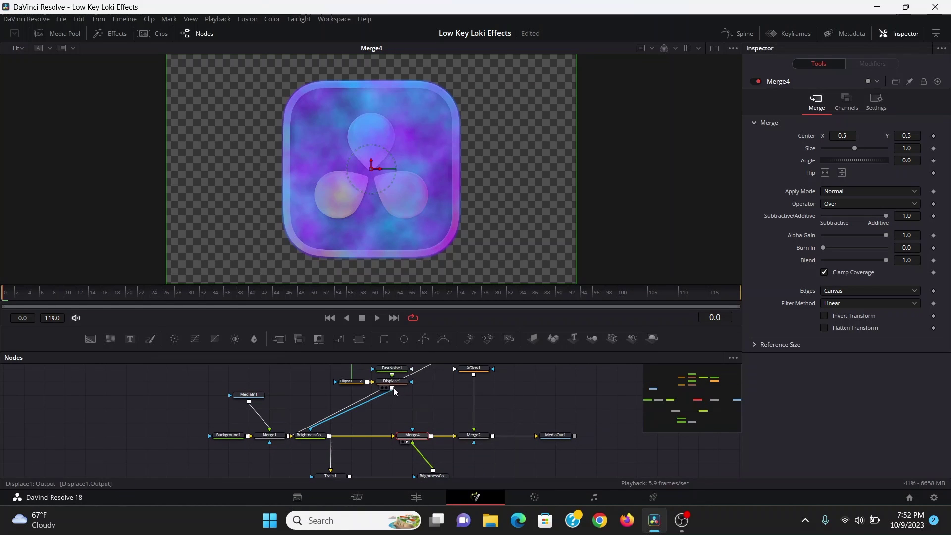
- Connect Displace1 as the mask of Merge4 and preview the masked noise in playback, ending on Merge2 in the viewer
drag(391, 388, 412, 430)
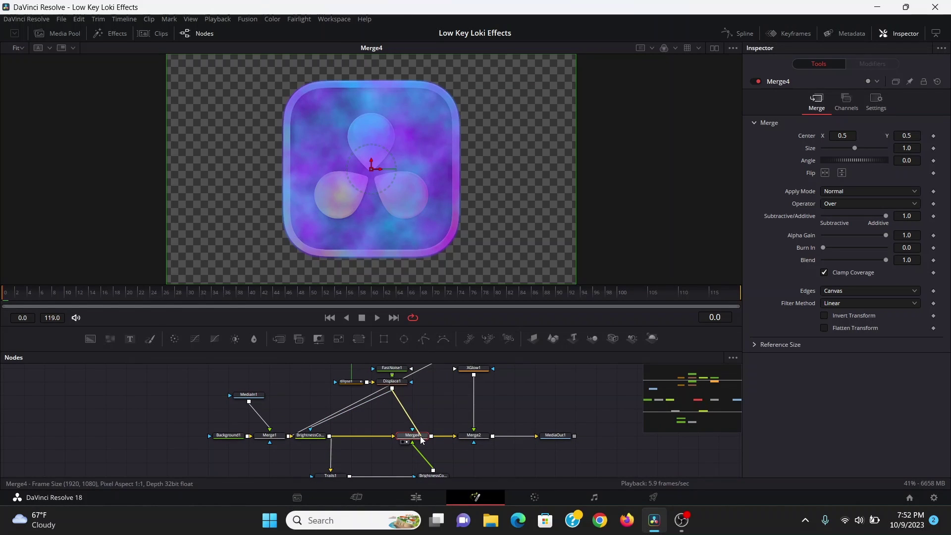
key(space)
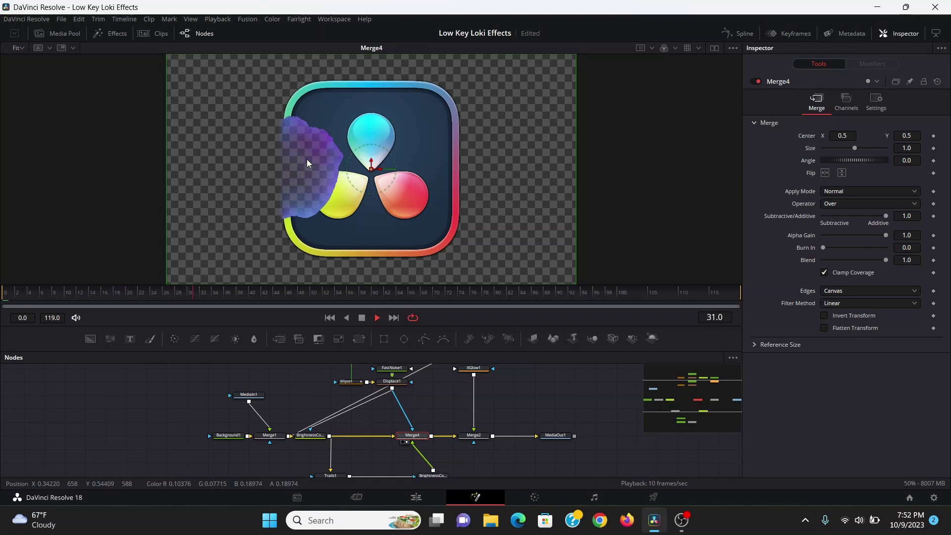
click(473, 436)
key(2)
key(space)
- Add a pEmitter connected to a pRender node, view the pRender, and set its output mode to 2D
drag(533, 400, 421, 440)
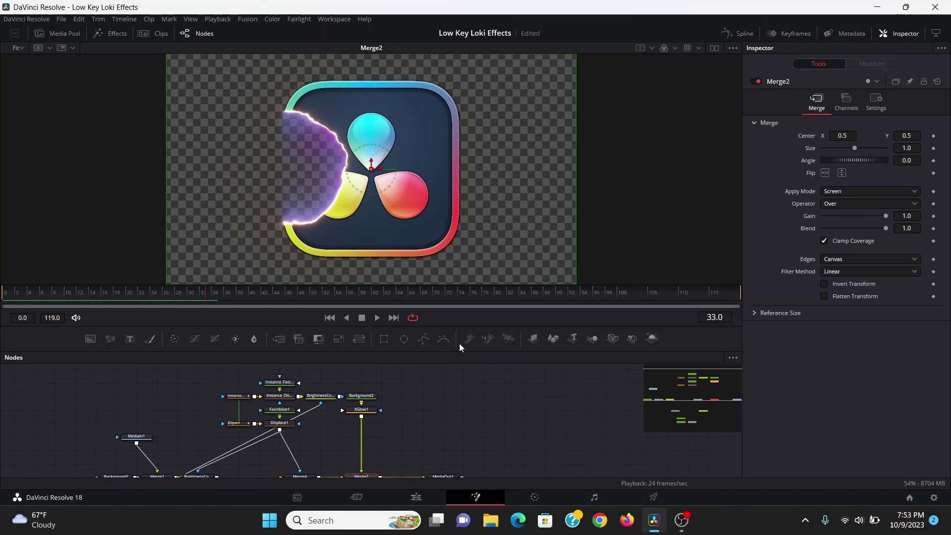
drag(468, 338, 445, 395)
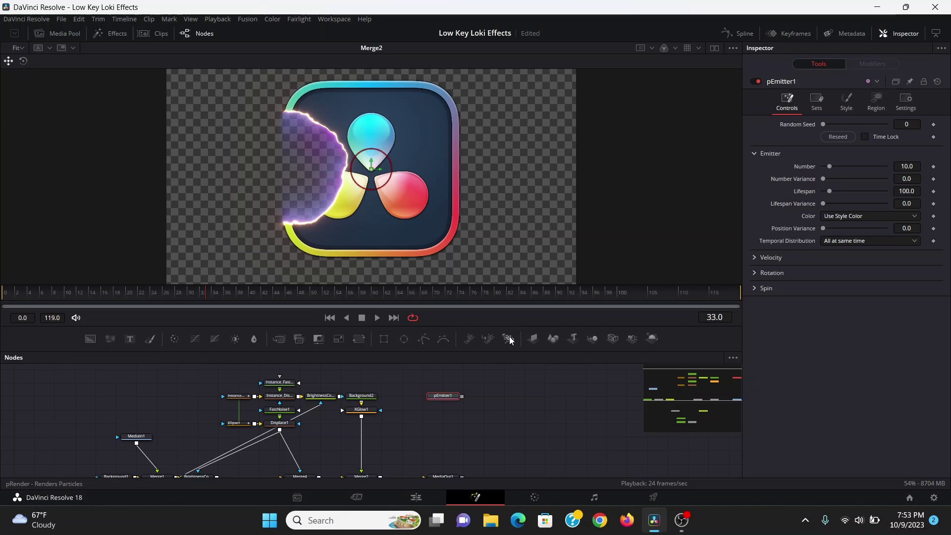
click(510, 340)
key(1)
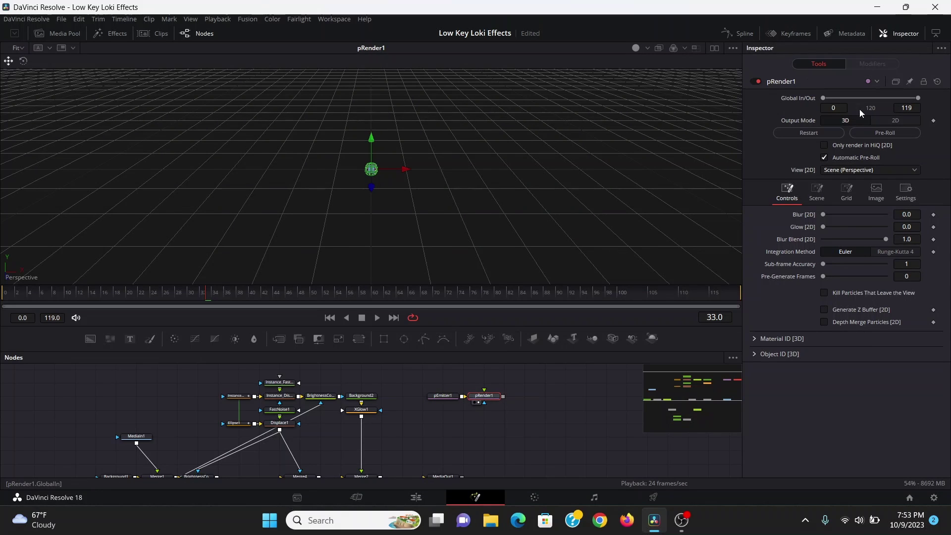
click(879, 119)
- Set the pEmitter's region to Bitmap fed by Background2, and preview the particles from frame 0
click(442, 396)
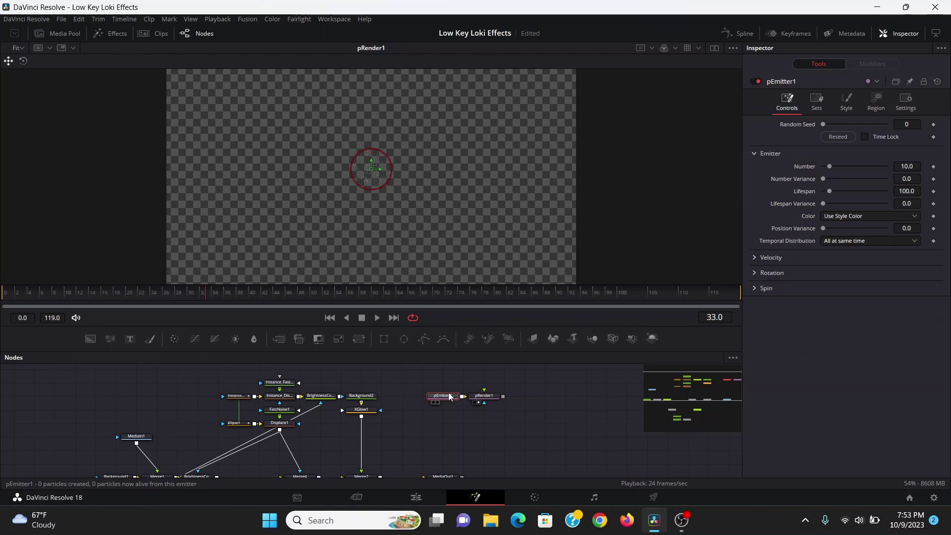
click(874, 99)
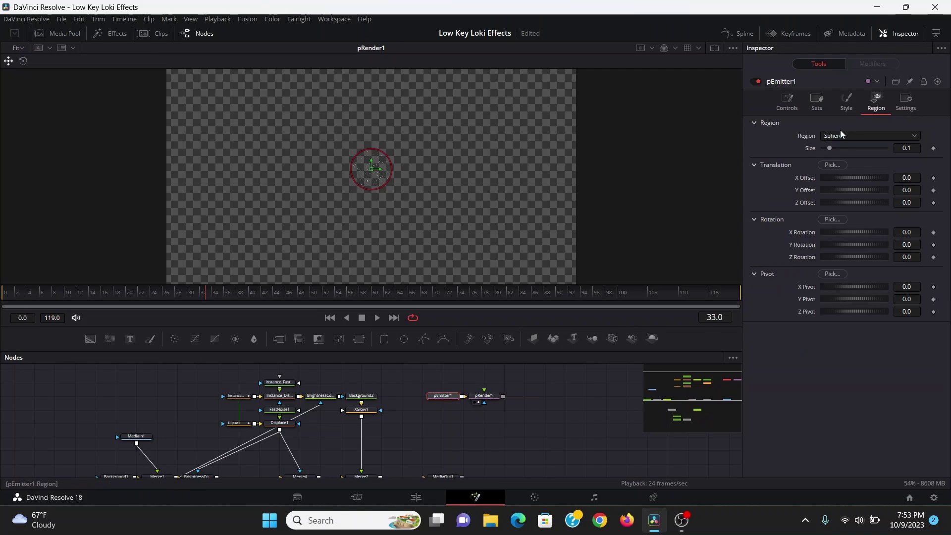
click(841, 133)
click(839, 171)
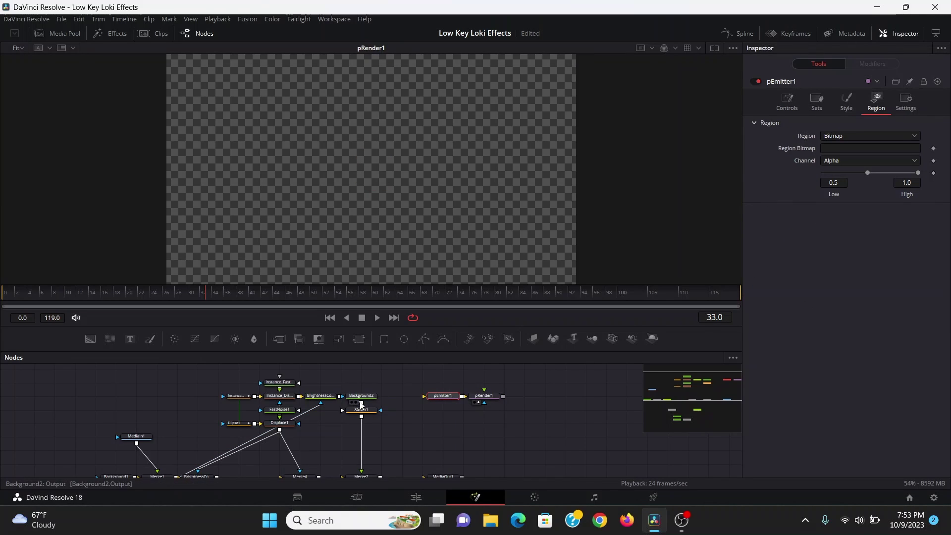
drag(361, 403, 442, 396)
drag(139, 291, 3, 290)
key(space)
scroll(293, 152, up, 2)
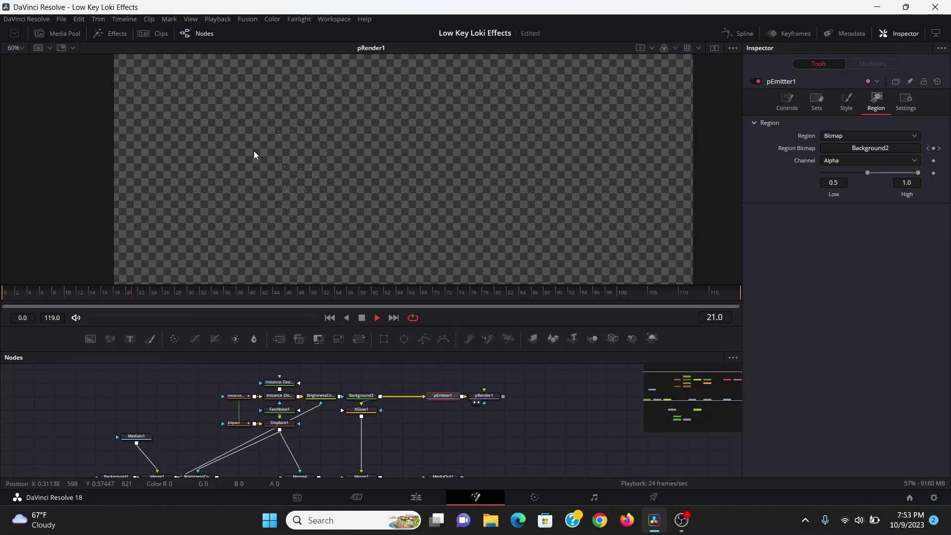
key(space)
- Set the emitter's number to 100, velocity to 0.05 and velocity variance to 0.1
click(792, 109)
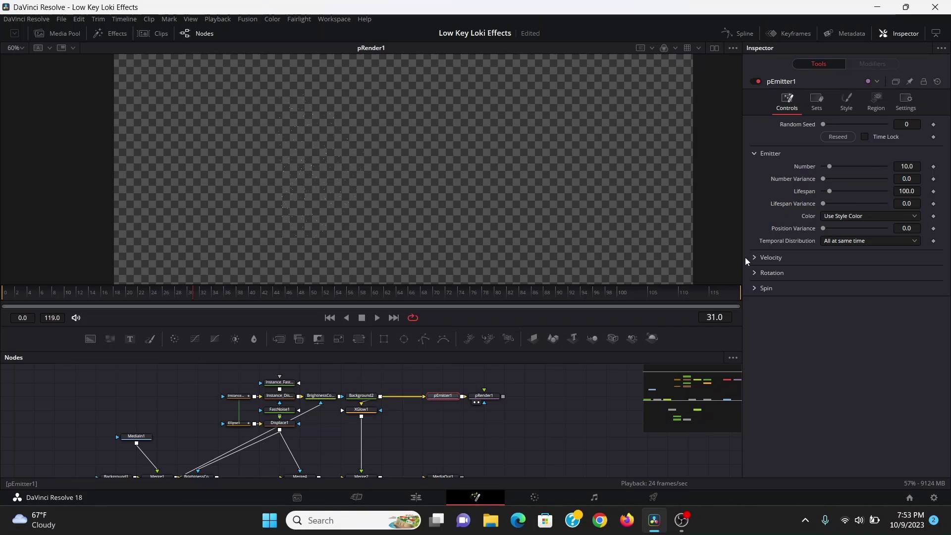
drag(873, 168, 889, 168)
click(755, 257)
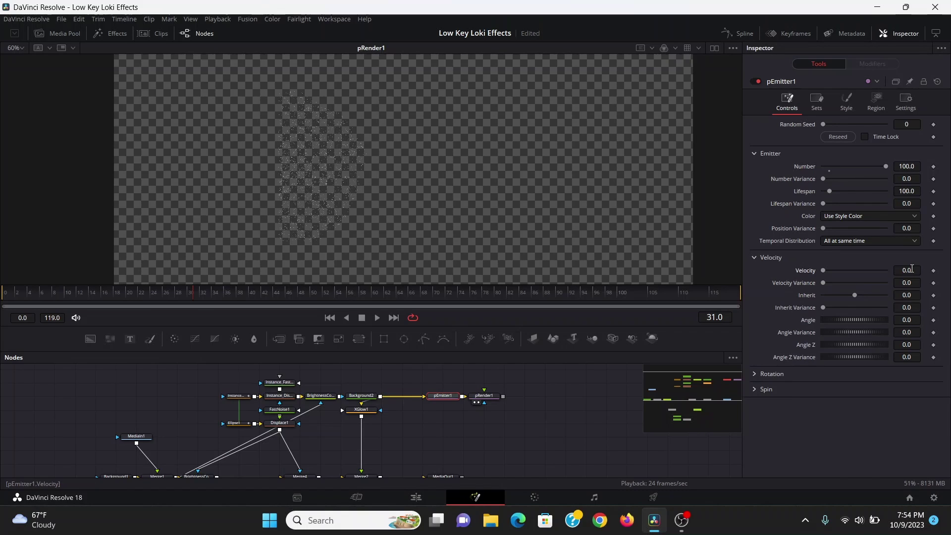
click(912, 270)
key(Tab)
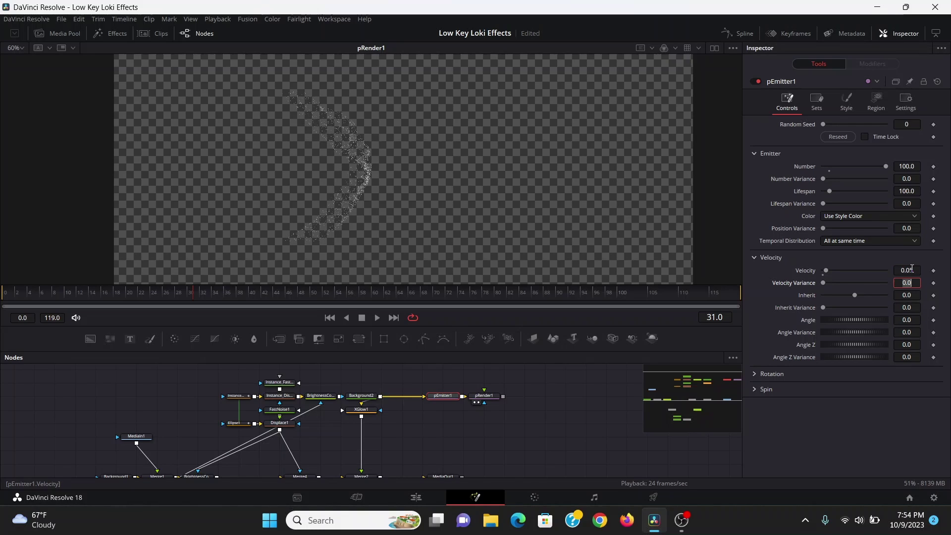
text(.1)
key(Return)
- Set the pEmitter's Angle Variance and Angle Z Variance to 360
click(902, 331)
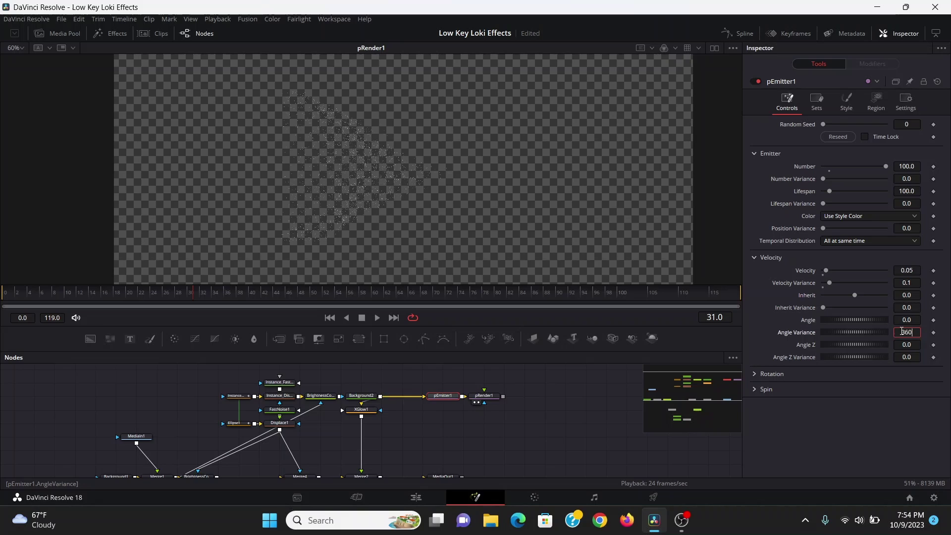
text(360)
key(Tab)
key(Tab)
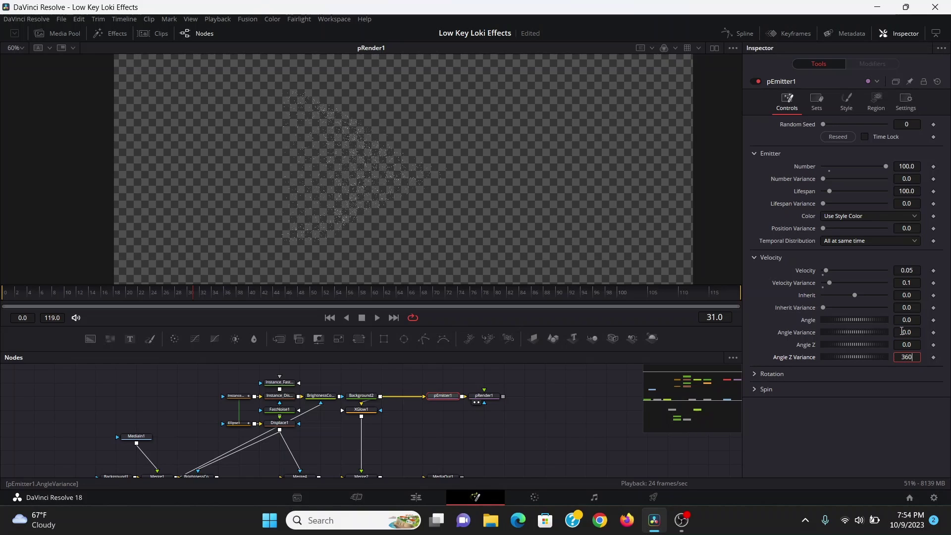
key(Return)
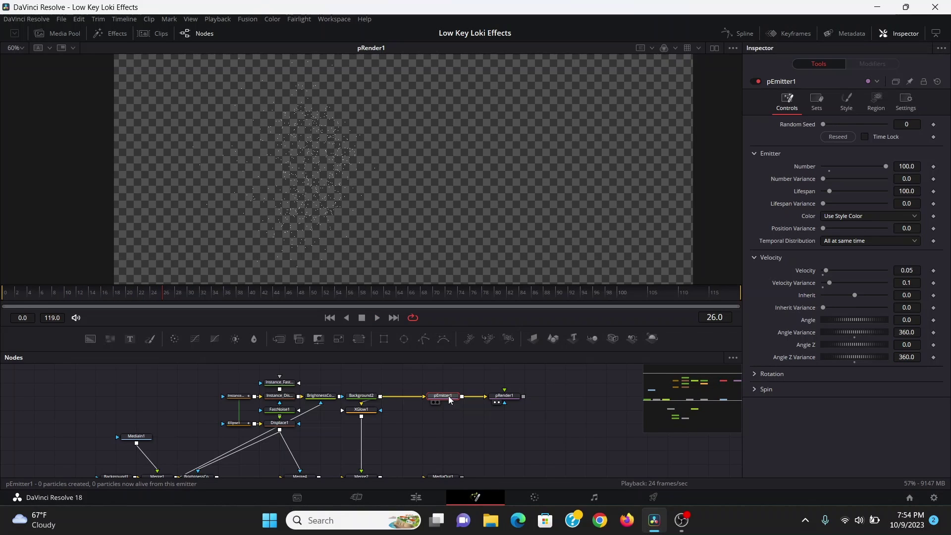
- Insert a pDirectionalForce node between the pEmitter and pRender, and preview the particles in playback
key(shift+space)
text(sofpd)
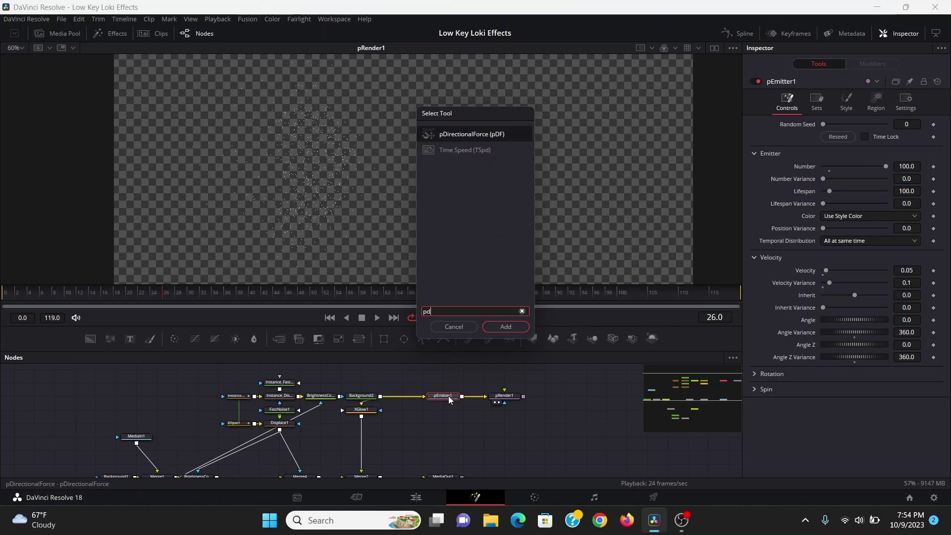
key(Return)
key(space)
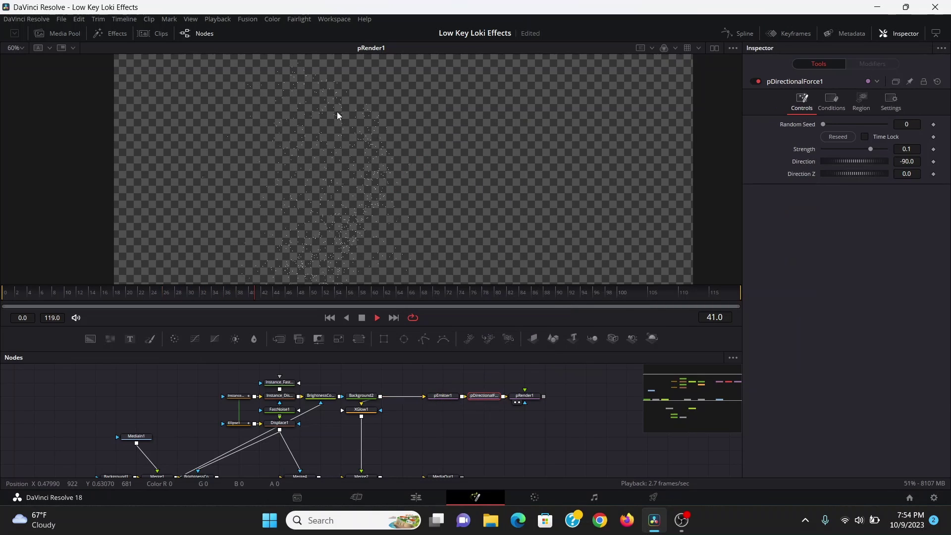
click(25, 293)
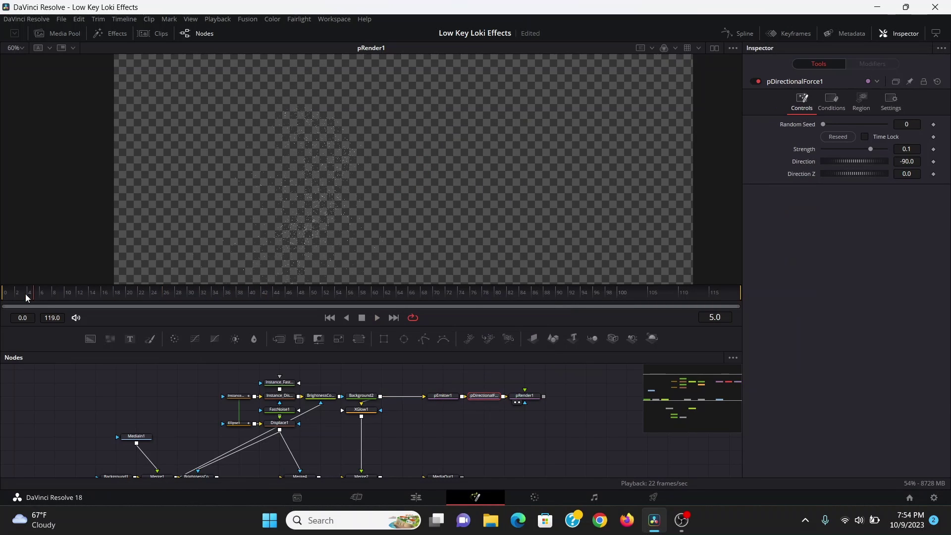
- Set the pEmitter's particle style to Bitmap
click(442, 397)
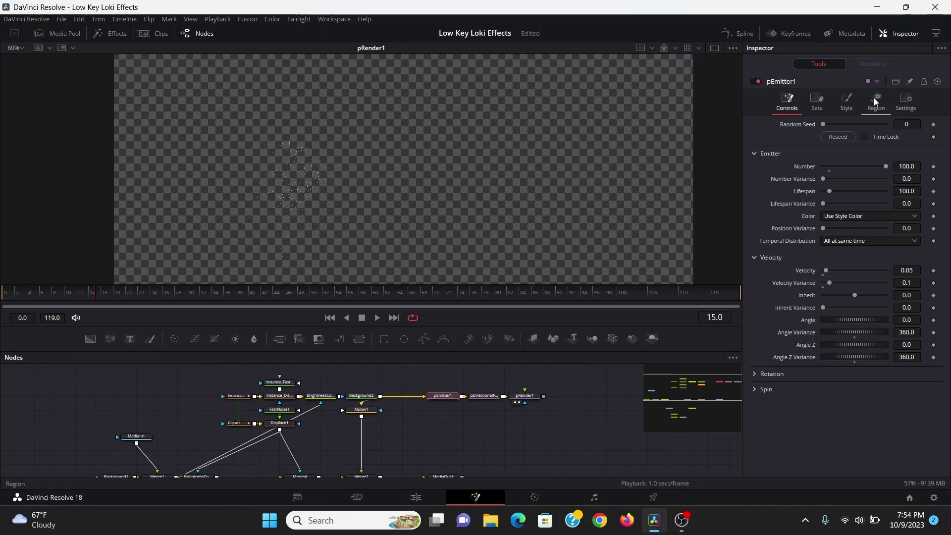
click(852, 97)
click(836, 138)
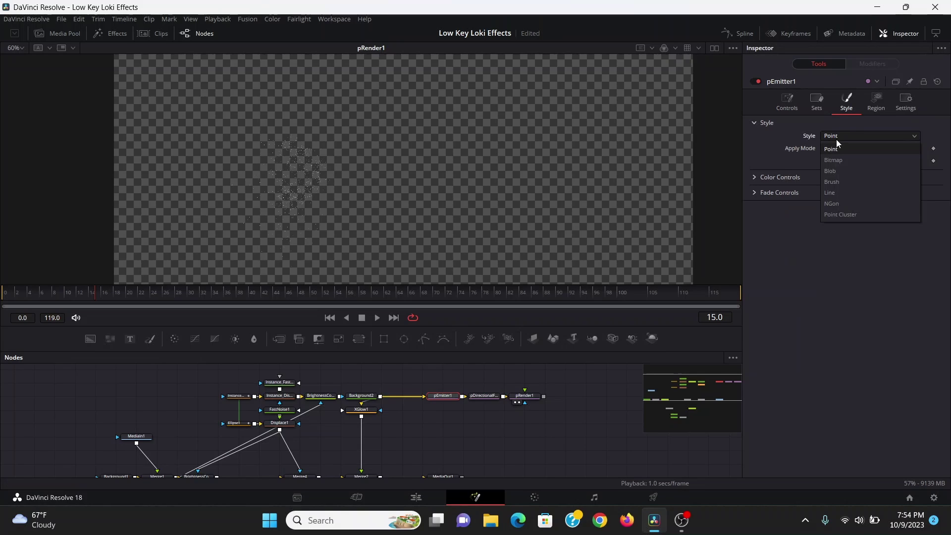
click(837, 161)
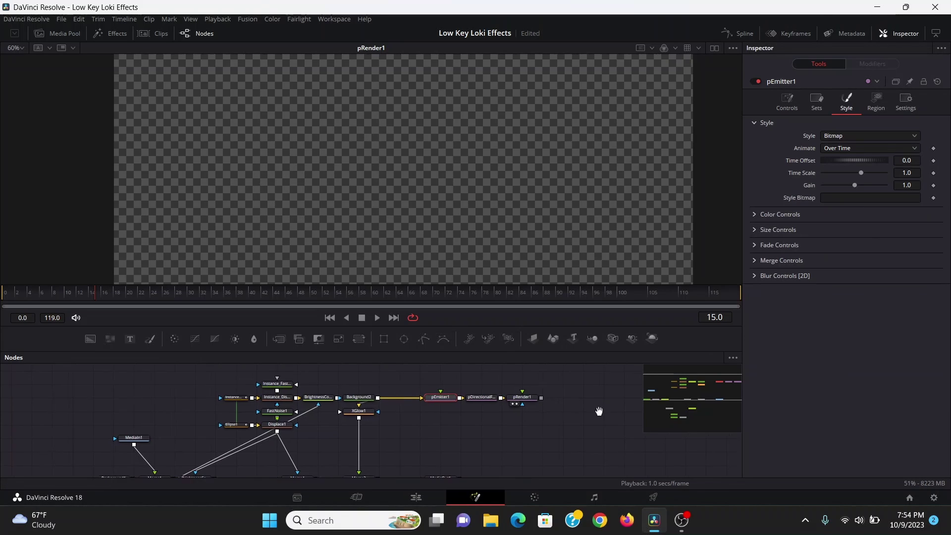
- Add a new Background node above the pEmitter and set its color to white
drag(85, 340, 363, 407)
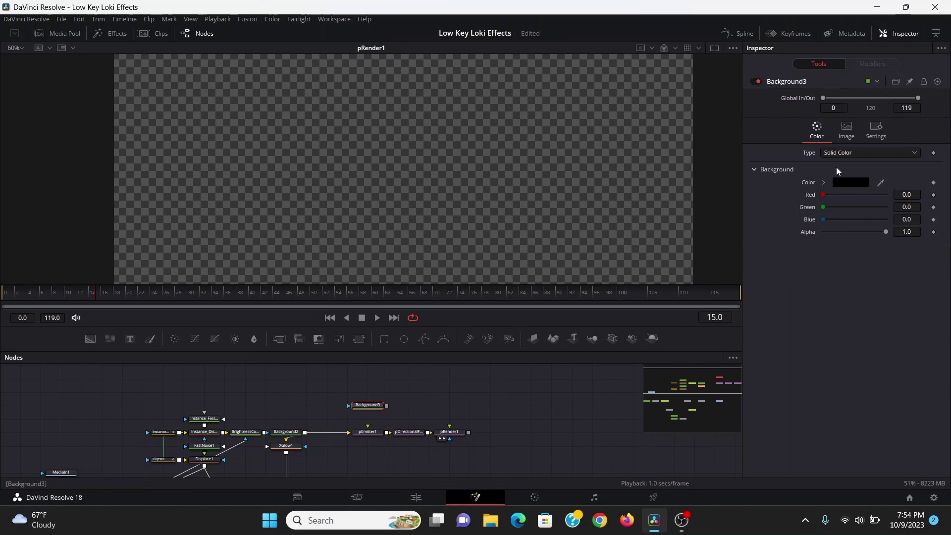
click(823, 182)
click(831, 211)
drag(832, 213, 813, 174)
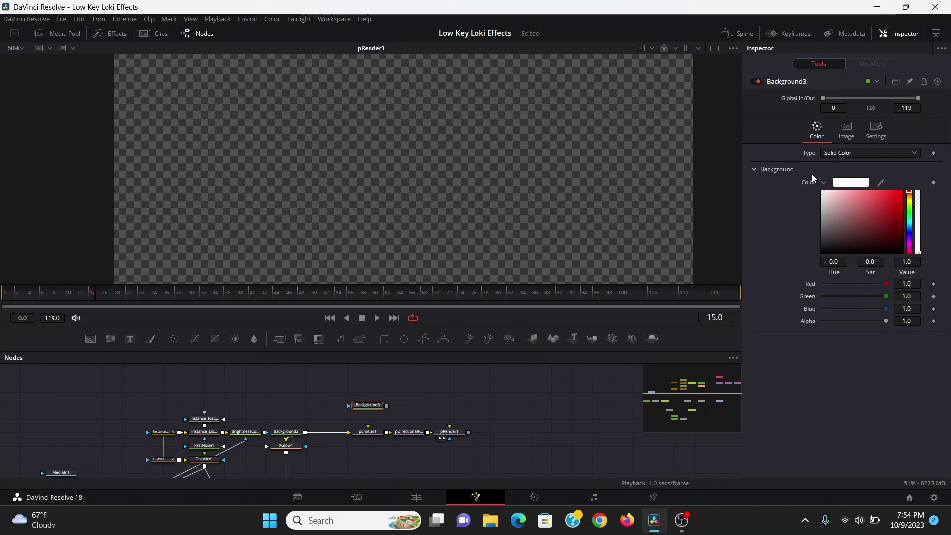
- Set the white Background's image width and height to 100
click(851, 126)
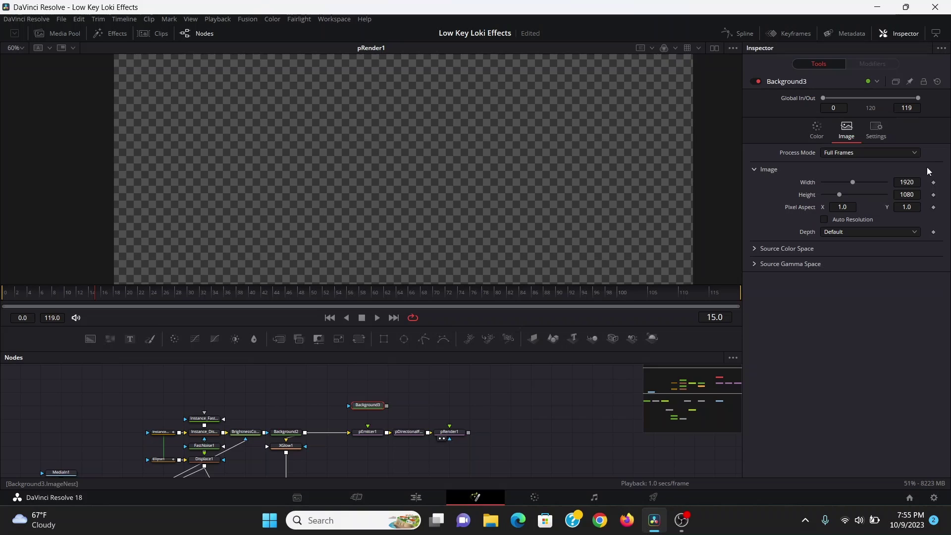
double_click(906, 182)
text(1100)
key(Tab)
text(100)
key(Tab)
- View the white Background fitted to the viewer and mask it with a Rectangle shaped into a thin, wide horizontal line
click(371, 404)
key(2)
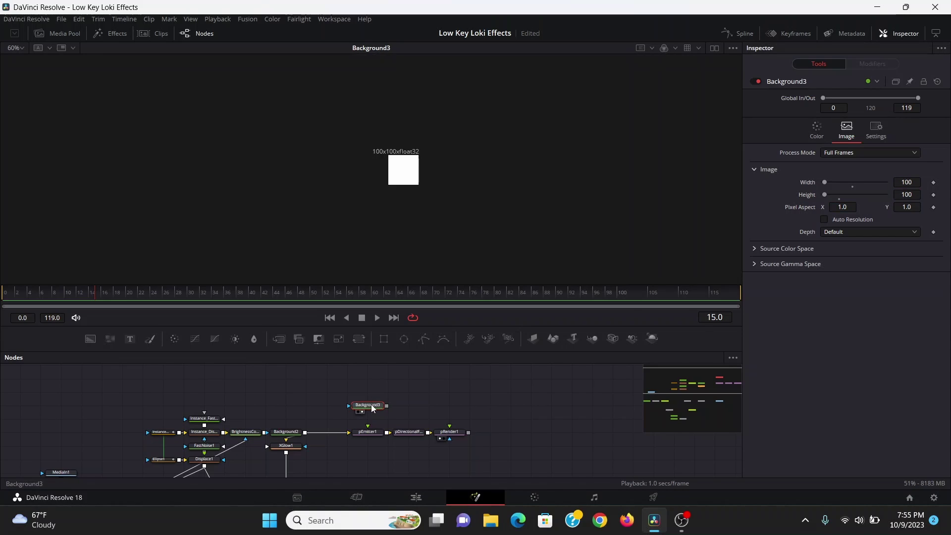
key(ctrl+f)
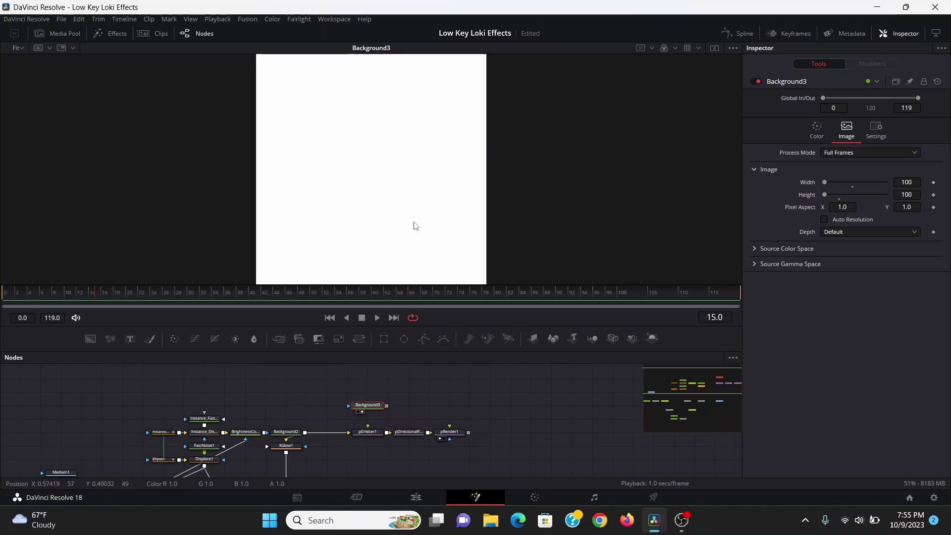
click(384, 338)
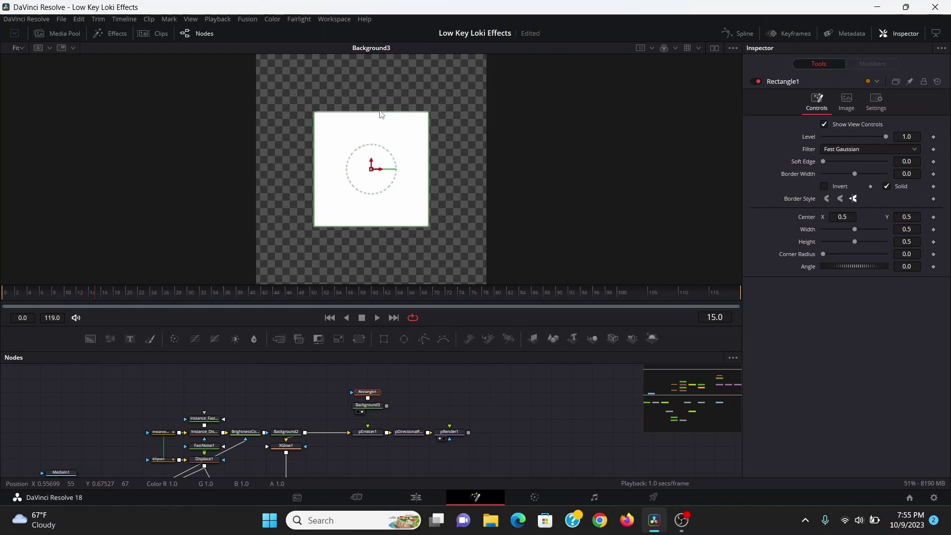
drag(384, 116, 474, 169)
- Add a second Rectangle mask with paint mode Subtract, Invert enabled and Soft Edge 0.2, widening it slightly to fade the line's ends
click(384, 338)
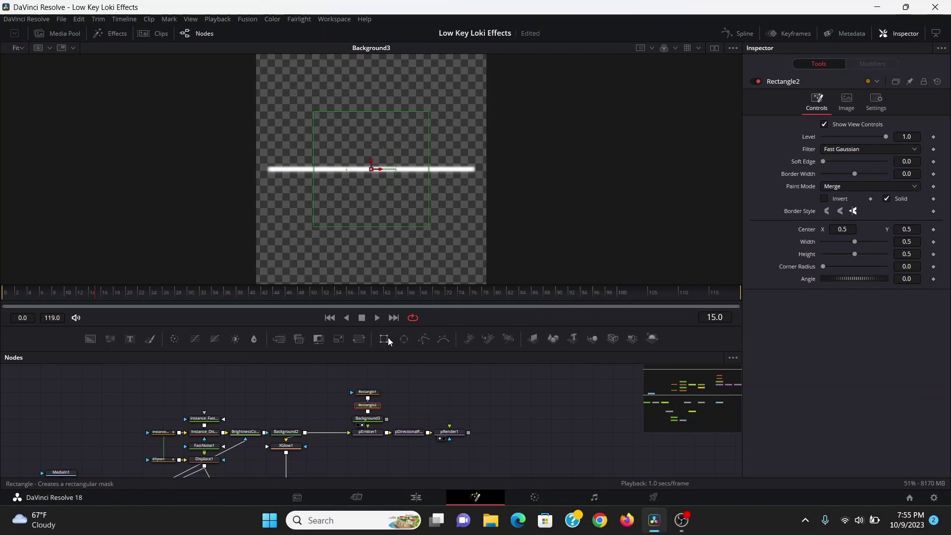
click(831, 188)
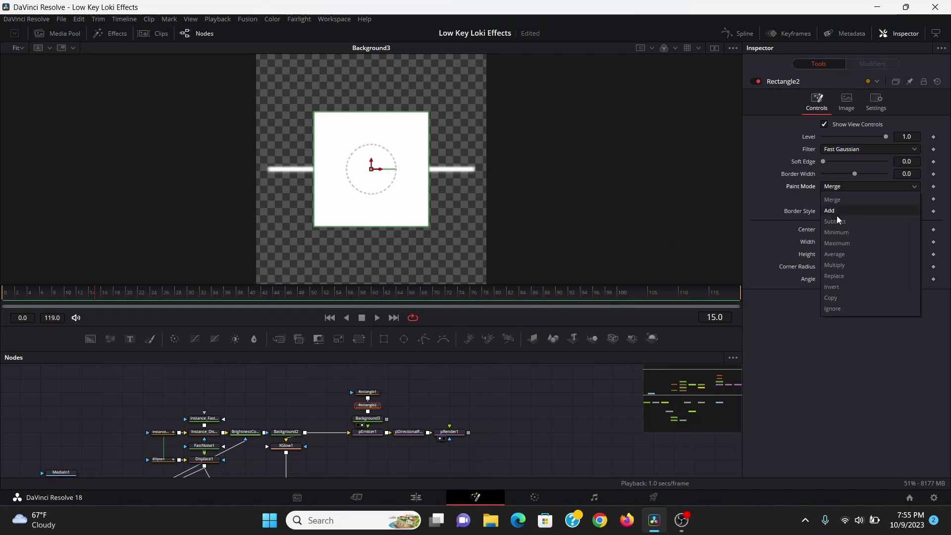
click(837, 222)
click(824, 198)
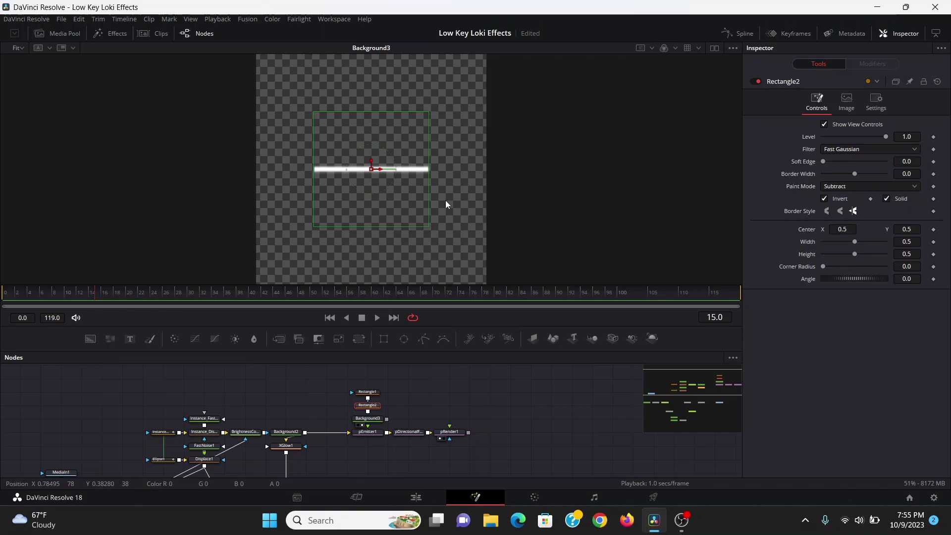
drag(831, 159, 891, 159)
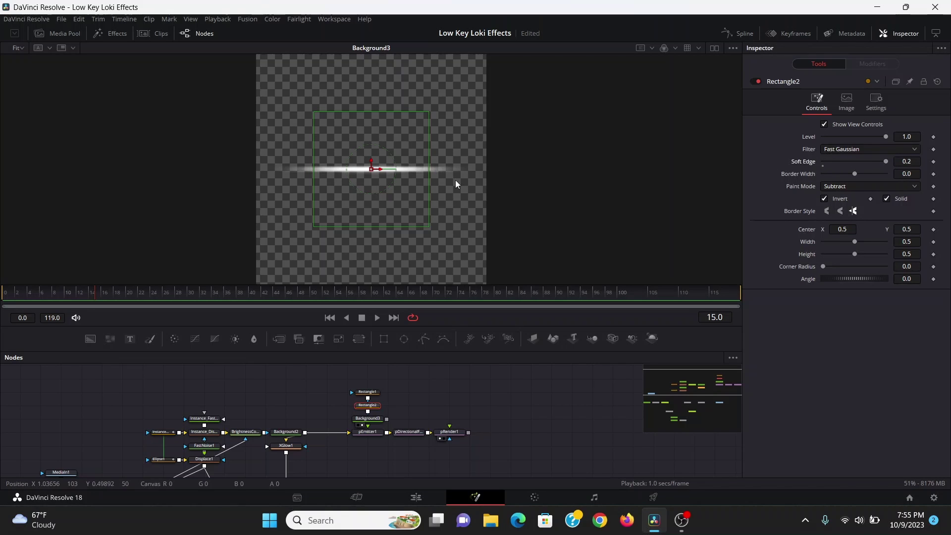
drag(429, 180, 438, 180)
- Connect the masked white Background to the pEmitter as its Style Bitmap and return the playhead to the start
mouse_move(386, 419)
mouse_down()
mouse_move(423, 406)
mouse_move(381, 427)
mouse_up()
click(376, 432)
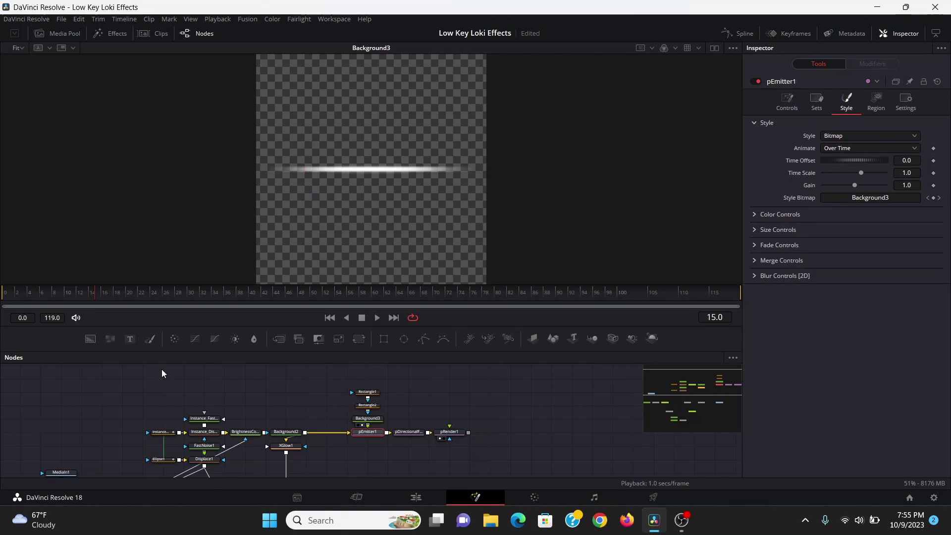
click(3, 293)
- Set the particle style's Size to 0.2 and Size to Velocity to 0.1
click(757, 230)
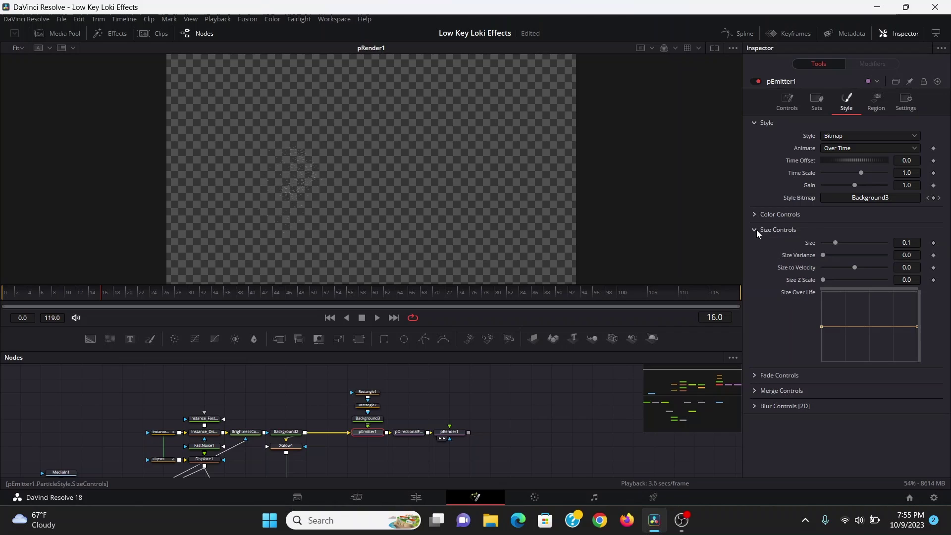
click(914, 243)
key(Tab)
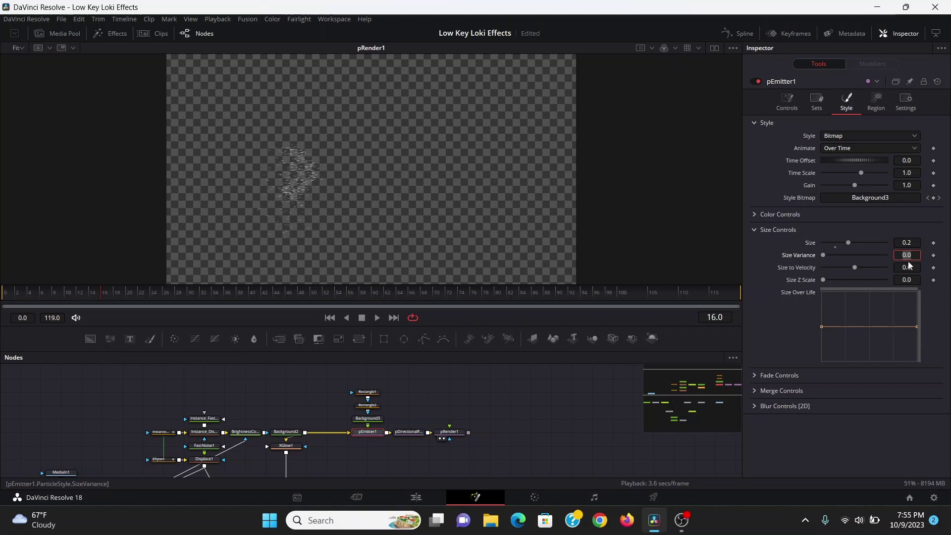
click(910, 267)
text(0.1)
key(Tab)
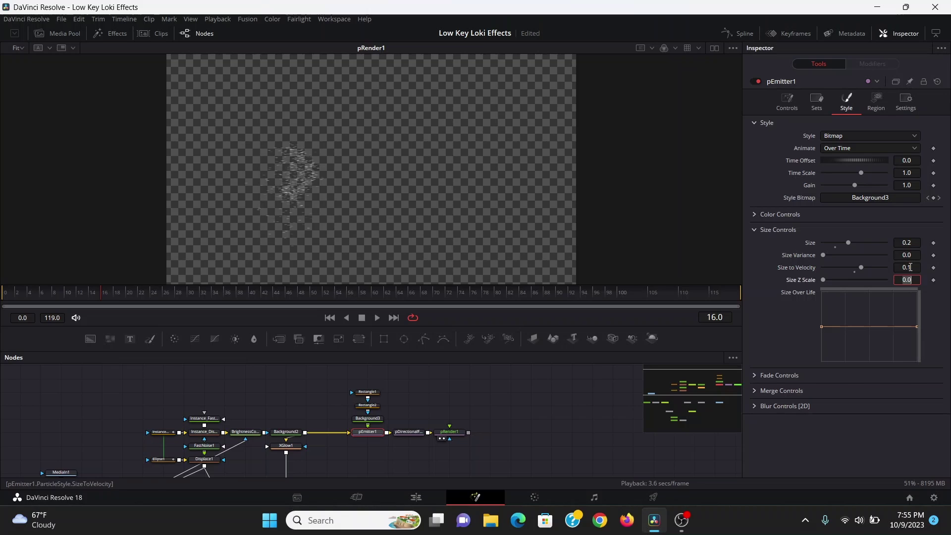
- Set the pEmitter's Rotation Mode to Rotation Relative to Motion and preview the particles from frame 0
click(791, 109)
click(753, 374)
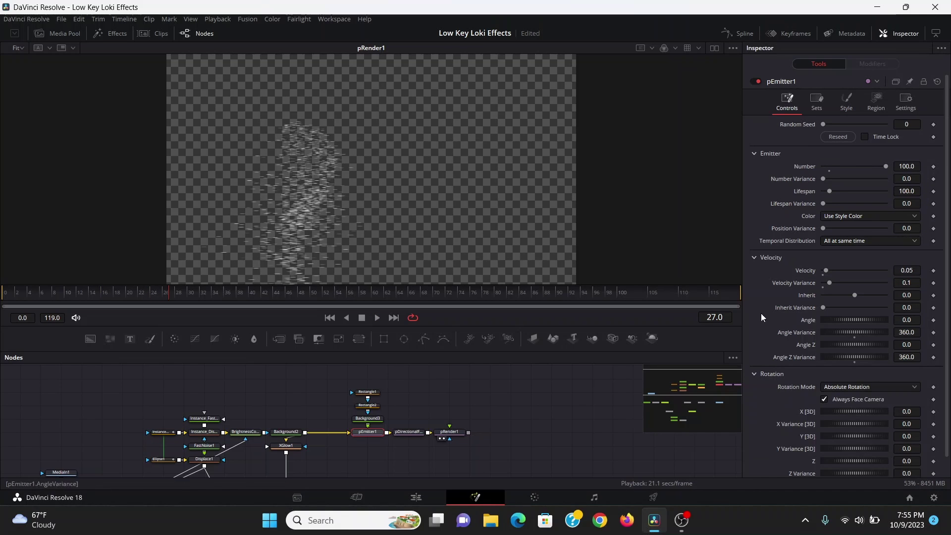
click(836, 387)
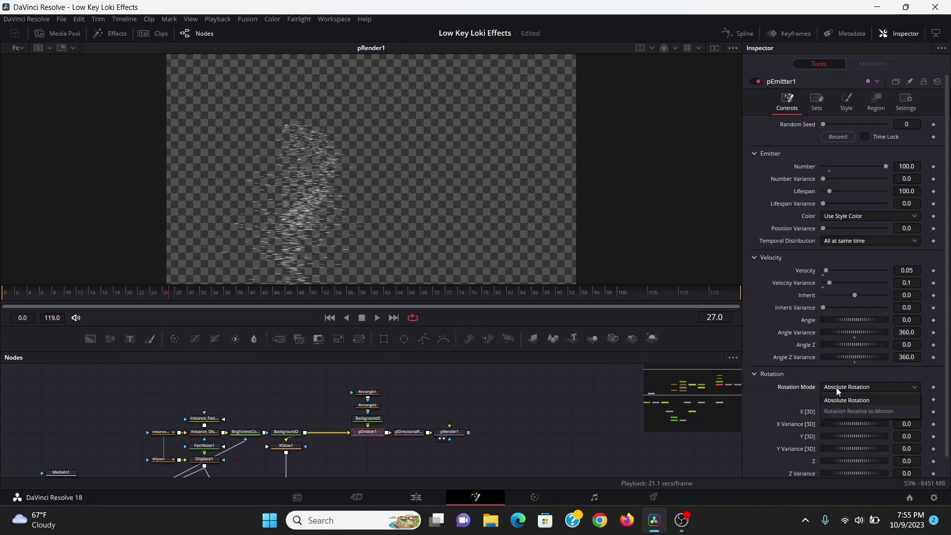
click(840, 411)
click(6, 292)
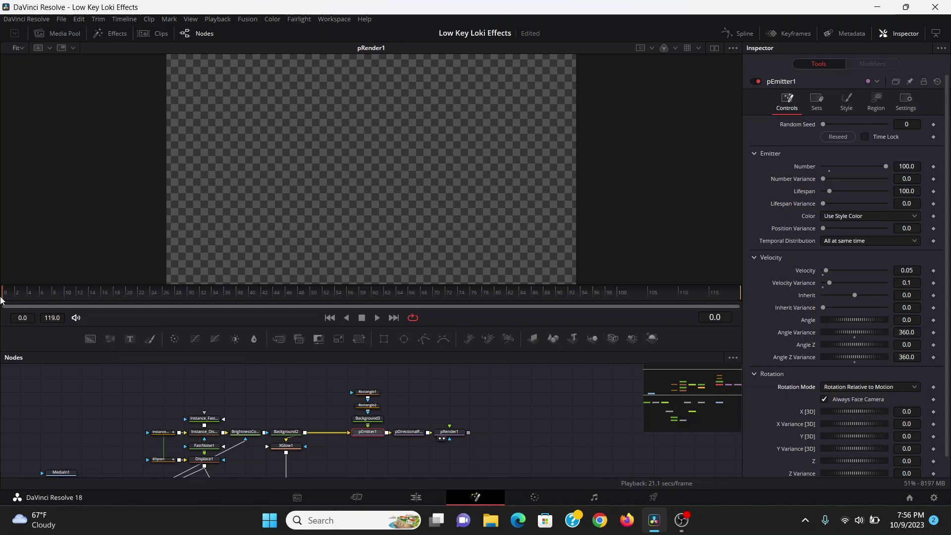
mouse_move(129, 292)
mouse_down()
mouse_move(117, 290)
mouse_move(139, 297)
mouse_up()
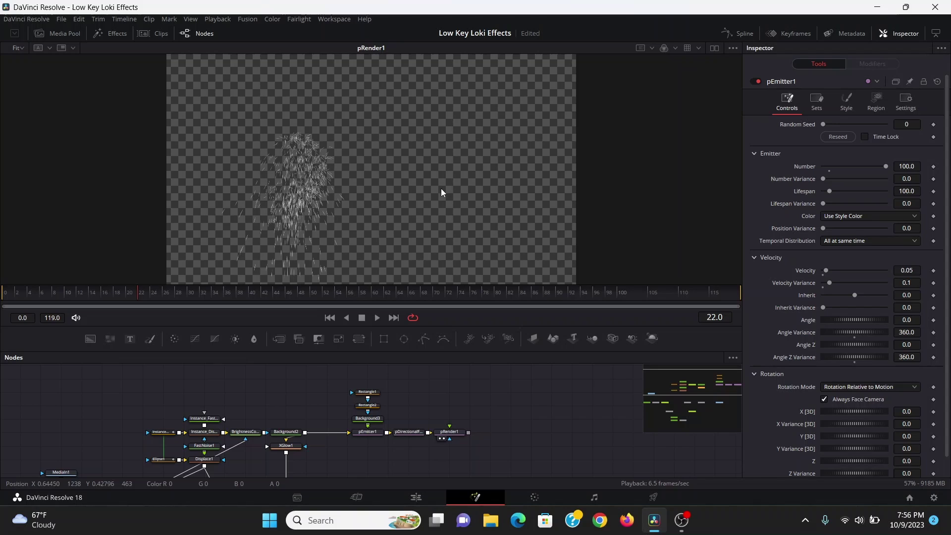
- Set the pEmitter's Lifespan to 20, Lifespan Variance to 25.2 and Number Variance to 26.8
click(912, 192)
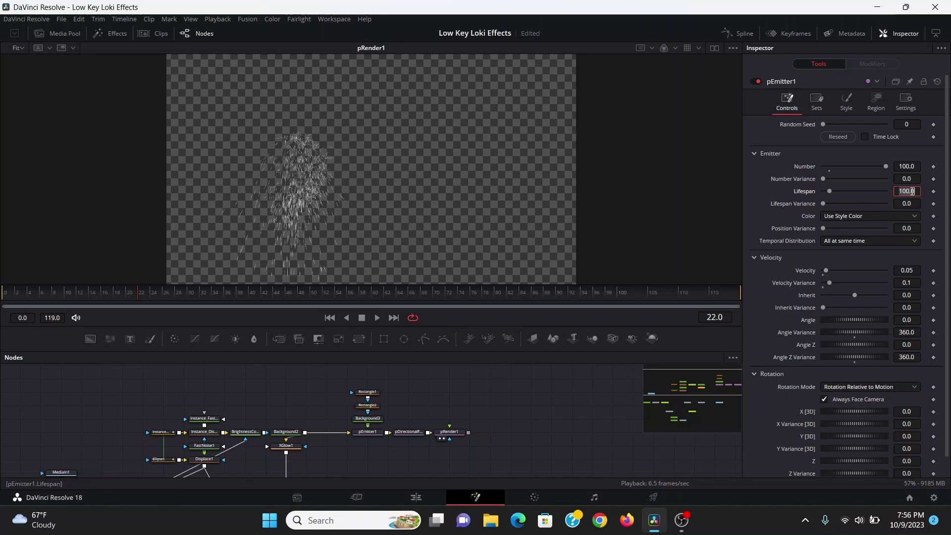
text(20)
key(Tab)
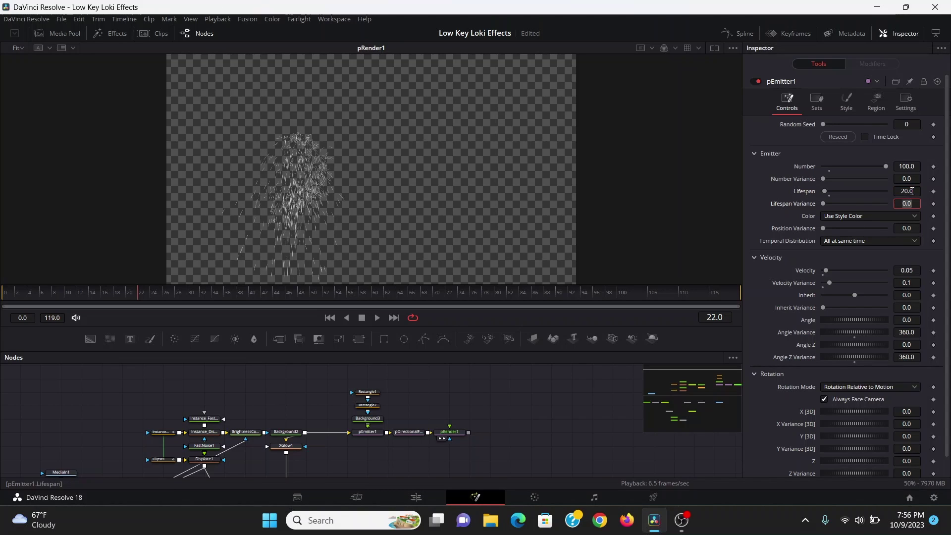
drag(822, 204, 837, 179)
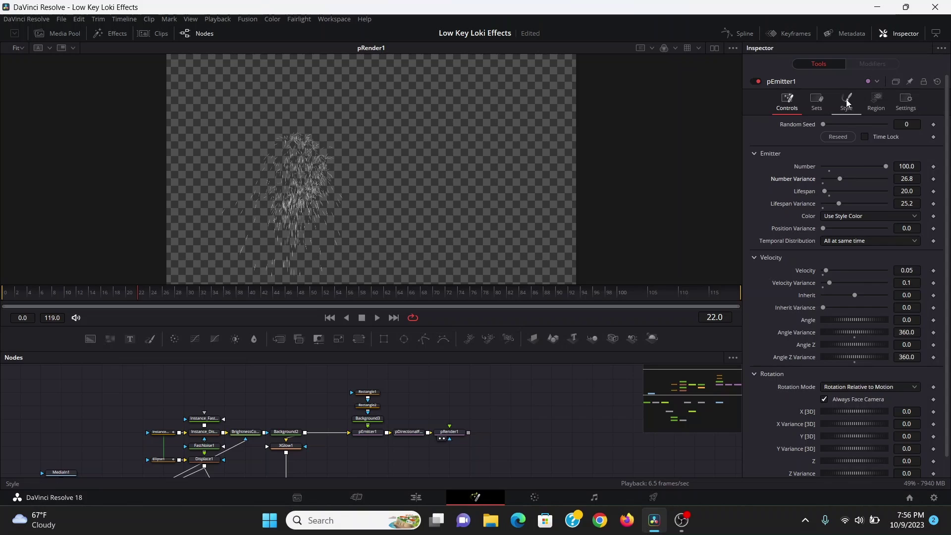
- Adjust the particle style's Fade Controls so the particles fade out gradually before the end of their life
click(847, 102)
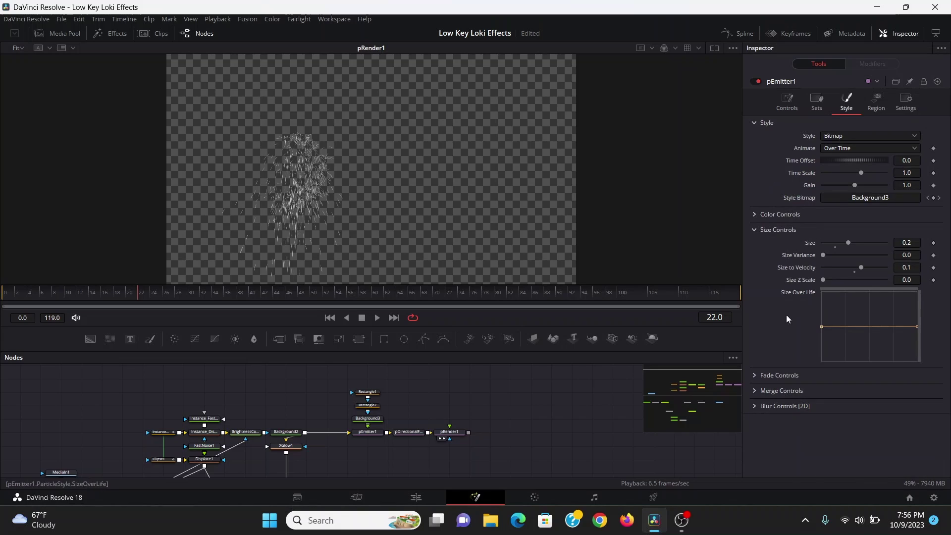
click(752, 376)
drag(915, 388, 846, 390)
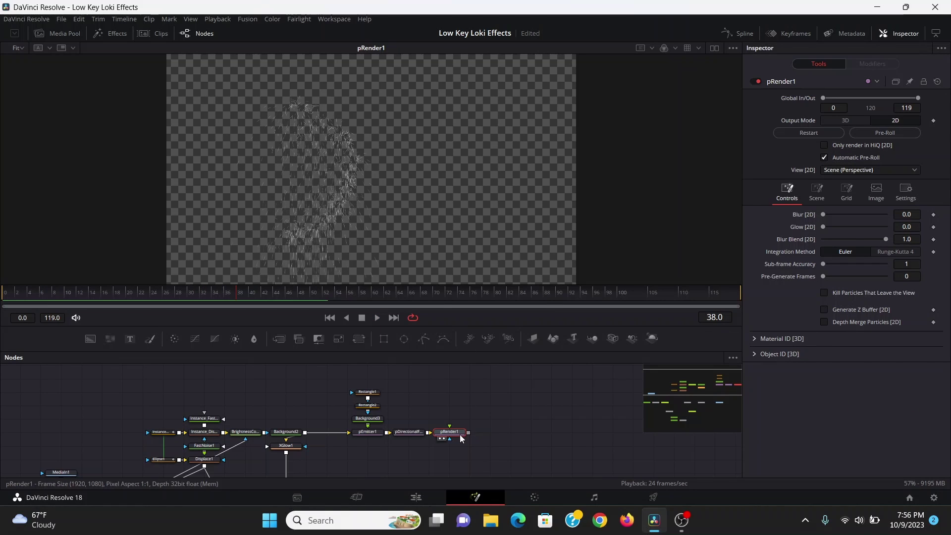
- Add an XGlow node after pRender
key(shift+space)
text(pdglow)
key(Return)
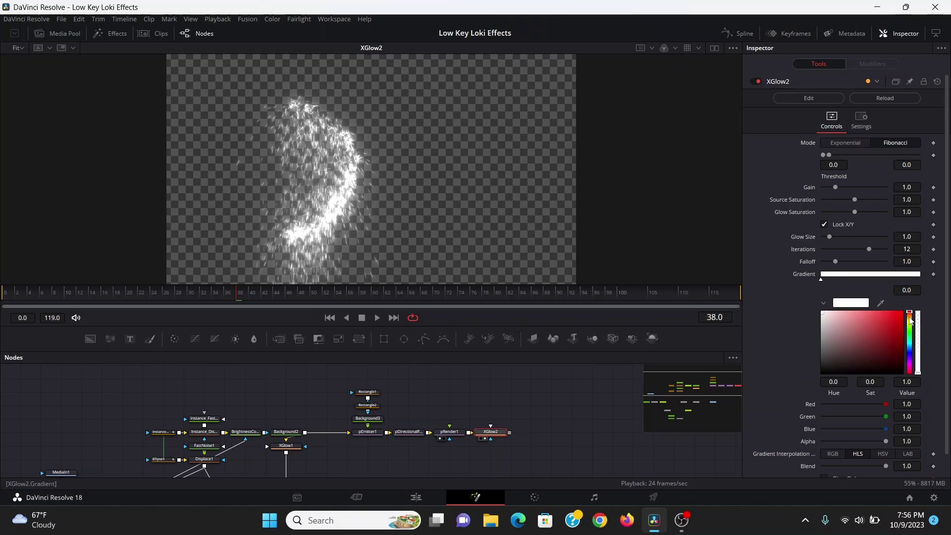
- Merge the glowing particles over Merge2's output before MediaOut1, view that merge, and set its Apply Mode to Screen
drag(528, 373, 321, 456)
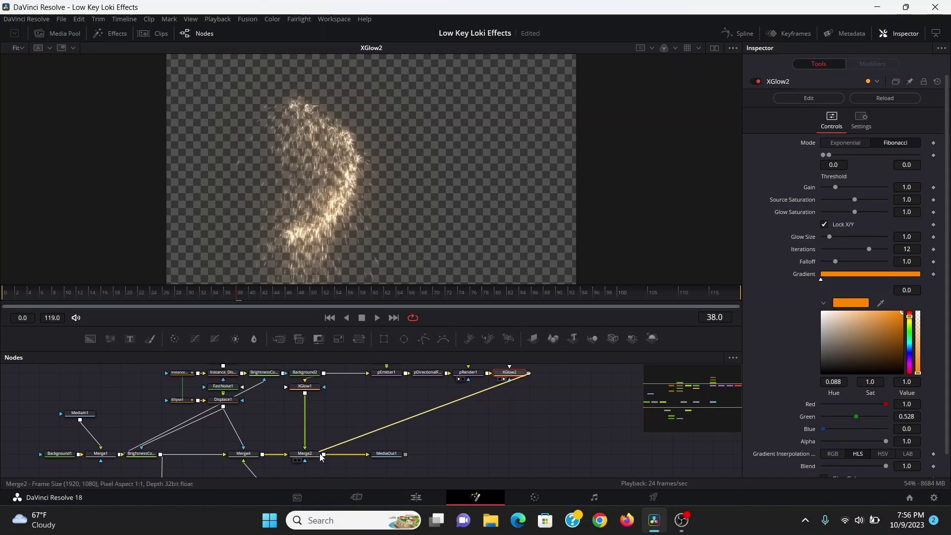
drag(391, 455, 553, 455)
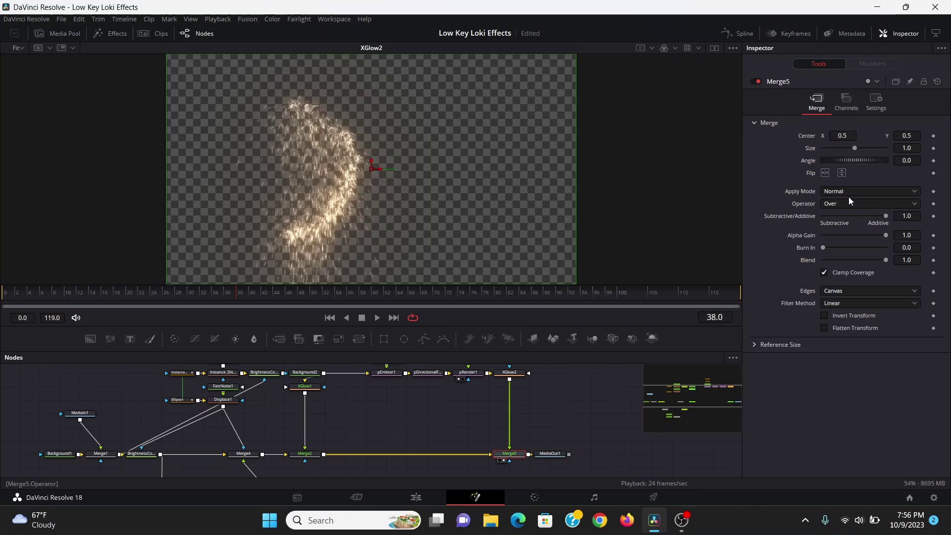
key(1)
click(848, 192)
click(848, 211)
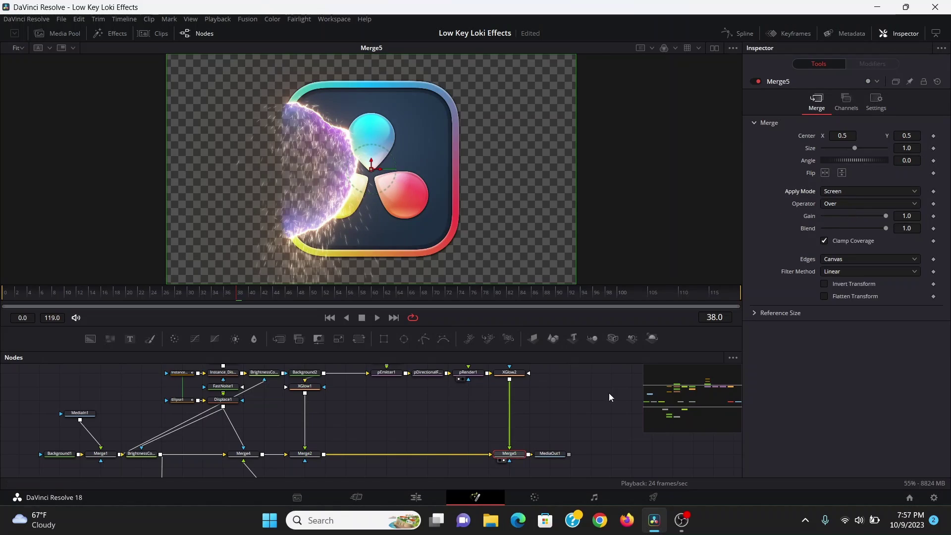